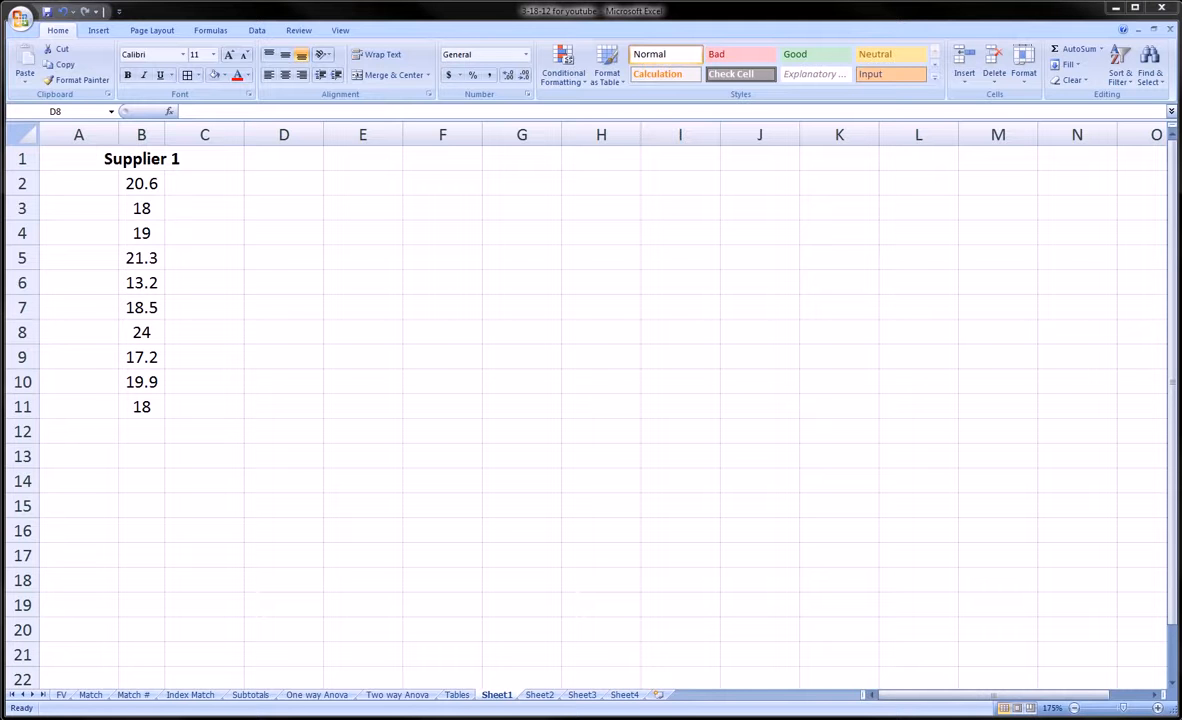
# Step: Rename the sheet tabs Sheet1, Sheet2, Sheet3 and Sheet4 to a, b, c and d
pyautogui.doubleClick(490, 694)
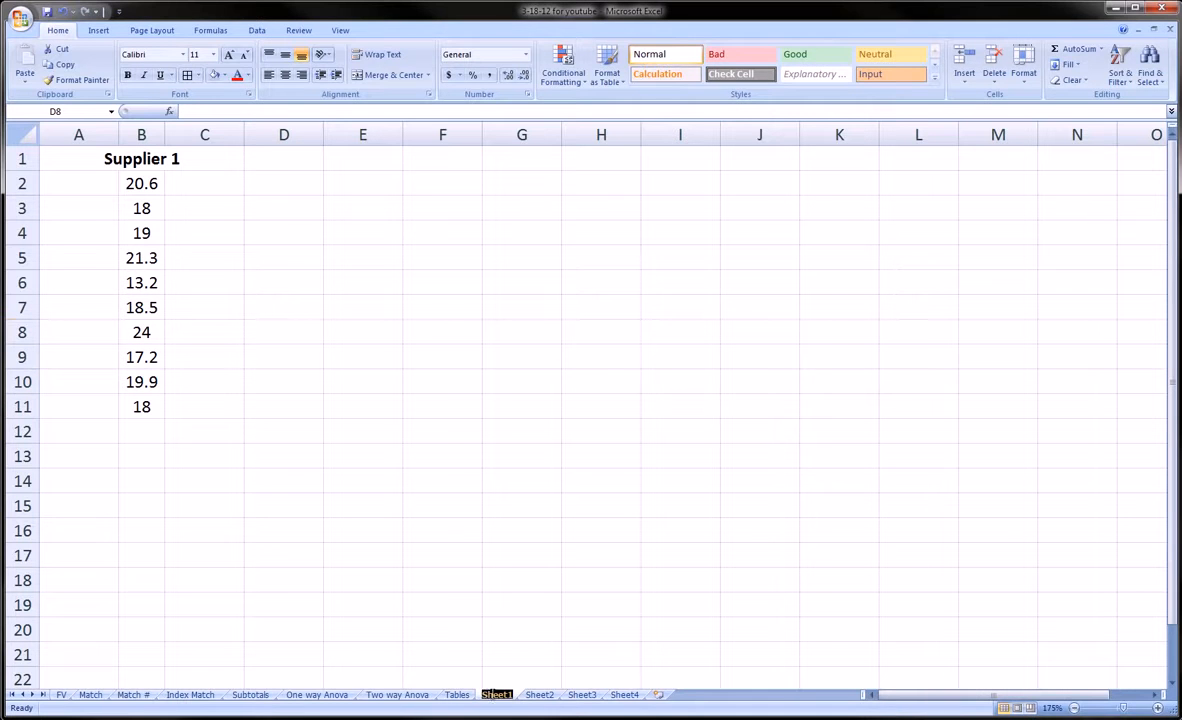
pyautogui.write('a')
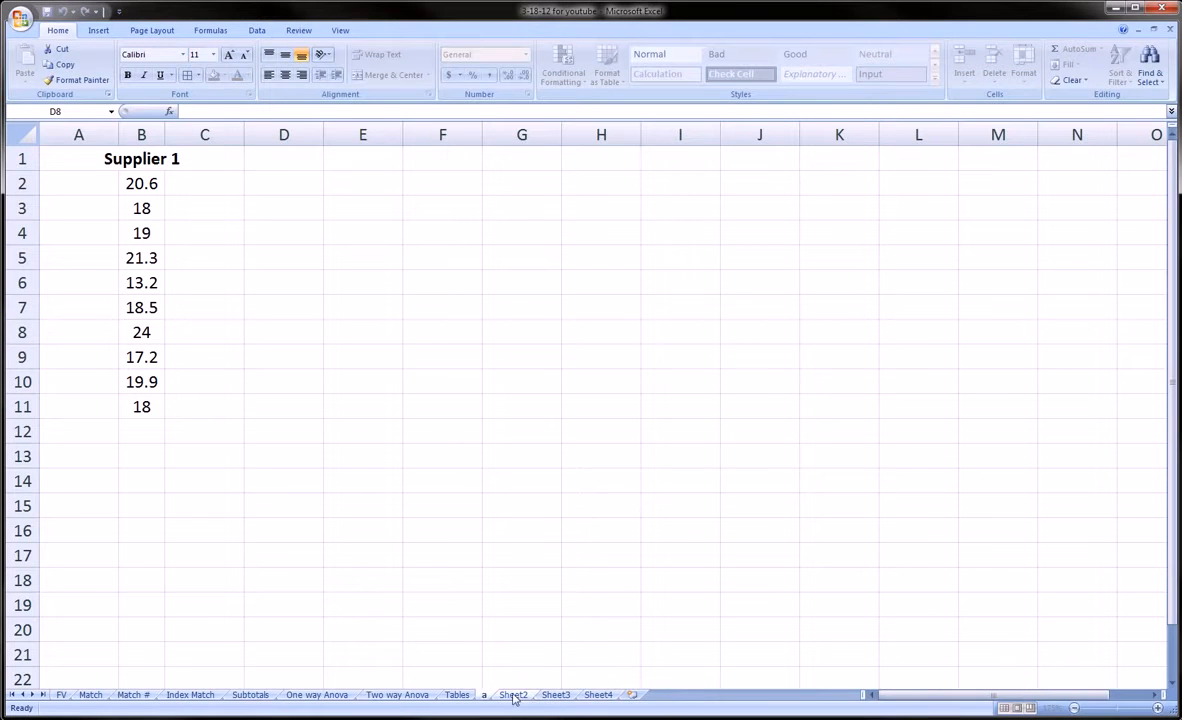
pyautogui.click(515, 694)
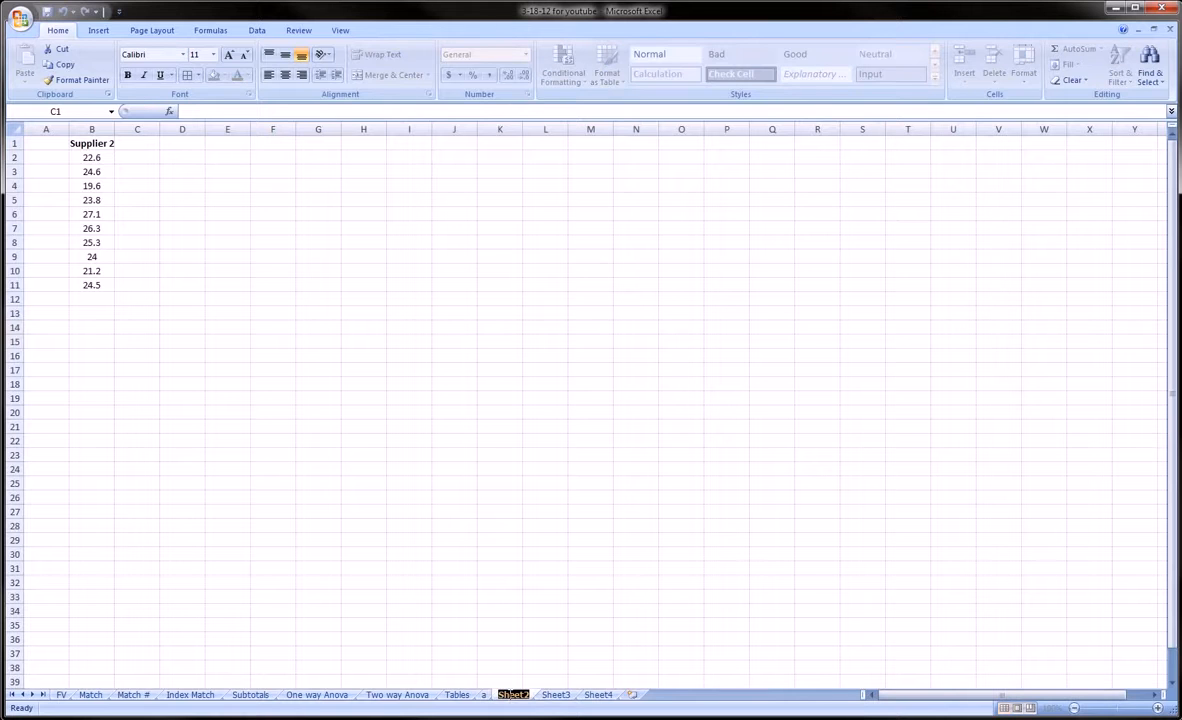
pyautogui.write('b')
pyautogui.click(540, 695)
pyautogui.doubleClick(540, 695)
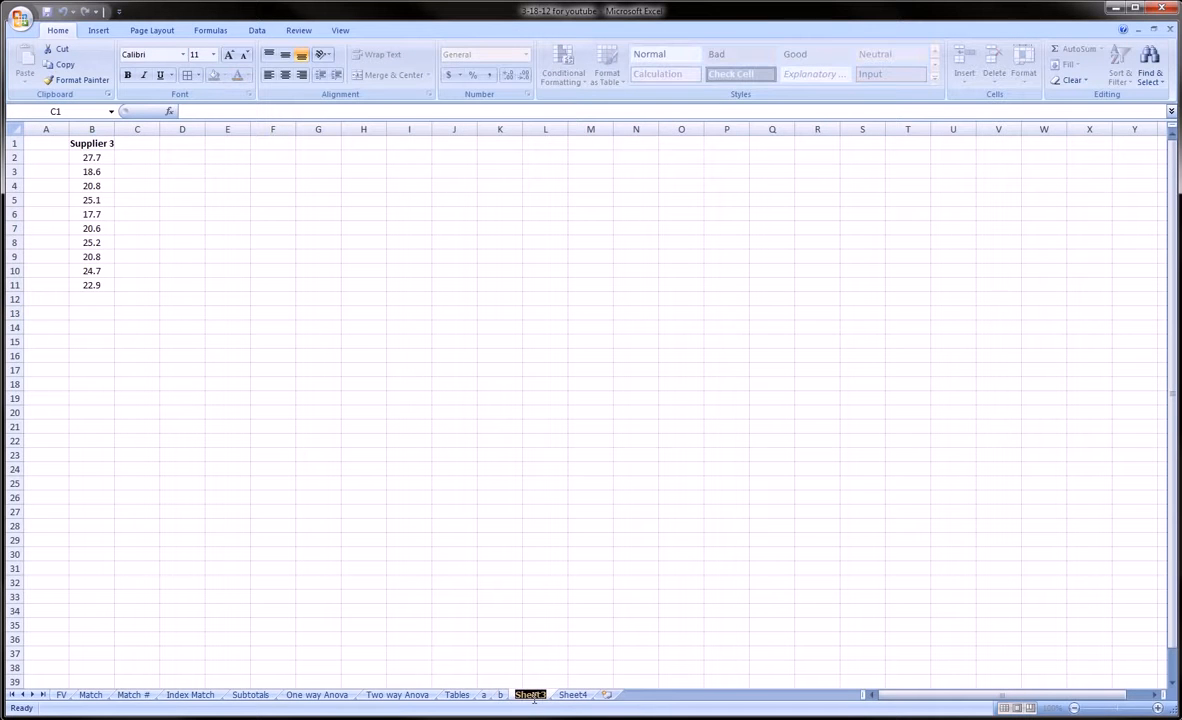
pyautogui.write('c')
pyautogui.click(545, 695)
pyautogui.doubleClick(545, 695)
pyautogui.write('d')
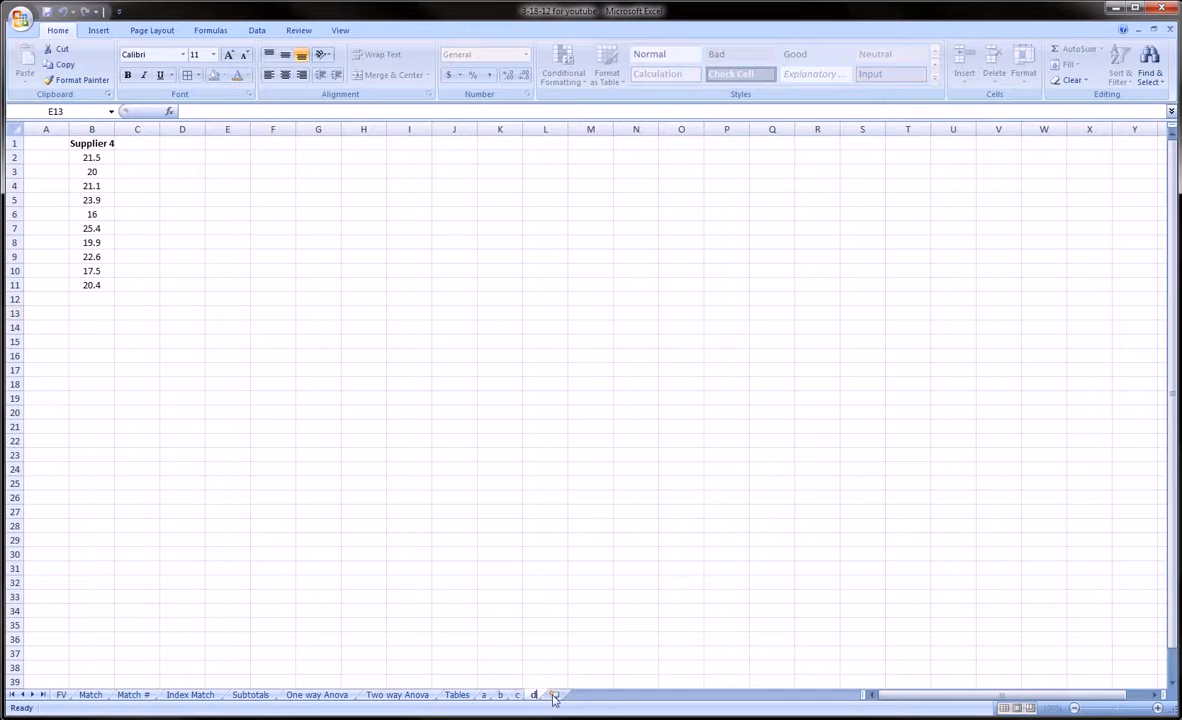
pyautogui.press('Return')
# Step: Flip through sheets a–d to check the new names, ending on sheet a
pyautogui.moveTo(441, 672)
pyautogui.mouseDown()
pyautogui.moveTo(591, 675)
pyautogui.moveTo(490, 716)
pyautogui.moveTo(469, 686)
pyautogui.moveTo(476, 657)
pyautogui.mouseUp()
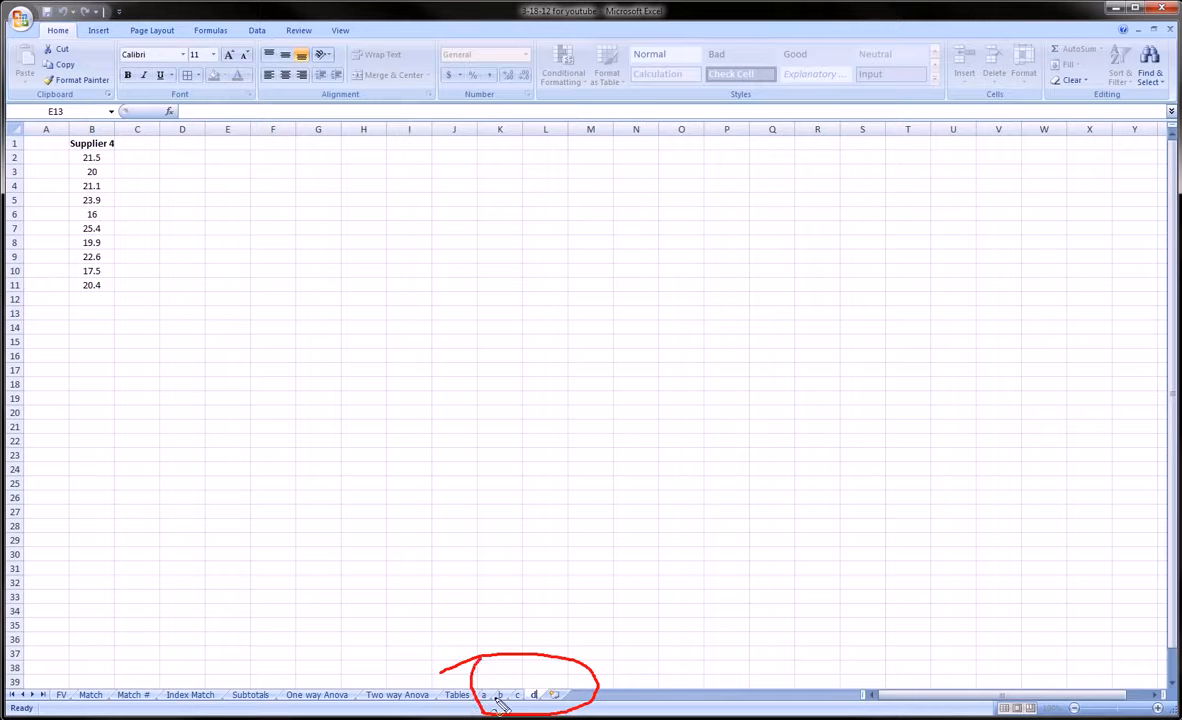
pyautogui.press('Escape')
pyautogui.click(487, 698)
pyautogui.click(501, 698)
pyautogui.click(518, 698)
pyautogui.click(533, 698)
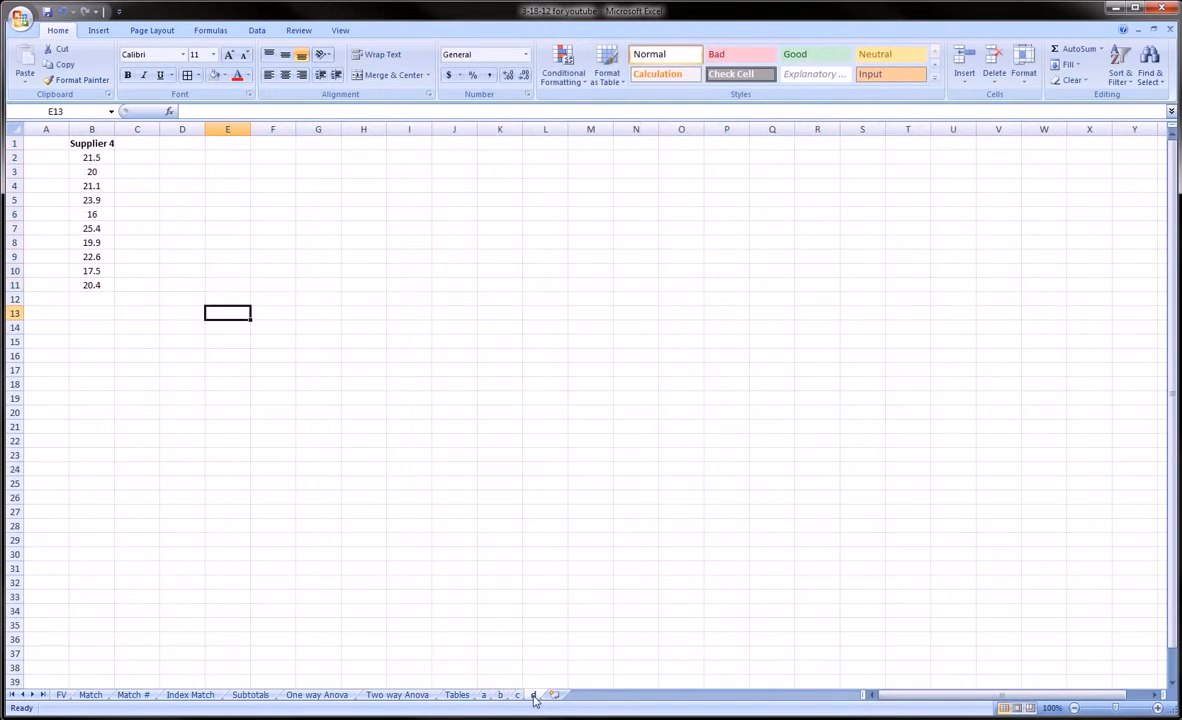
pyautogui.click(501, 698)
pyautogui.click(486, 697)
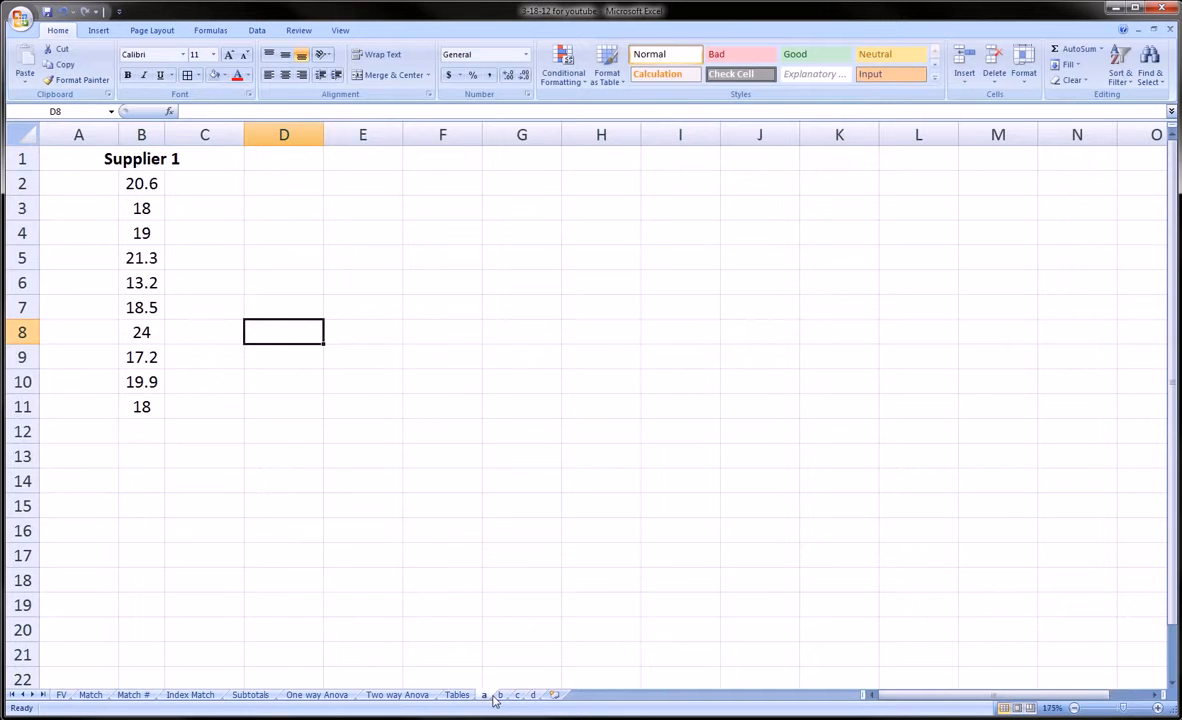
# Step: Review the supplier data on sheets b, c and d, then a, then b, c and d again
pyautogui.click(500, 695)
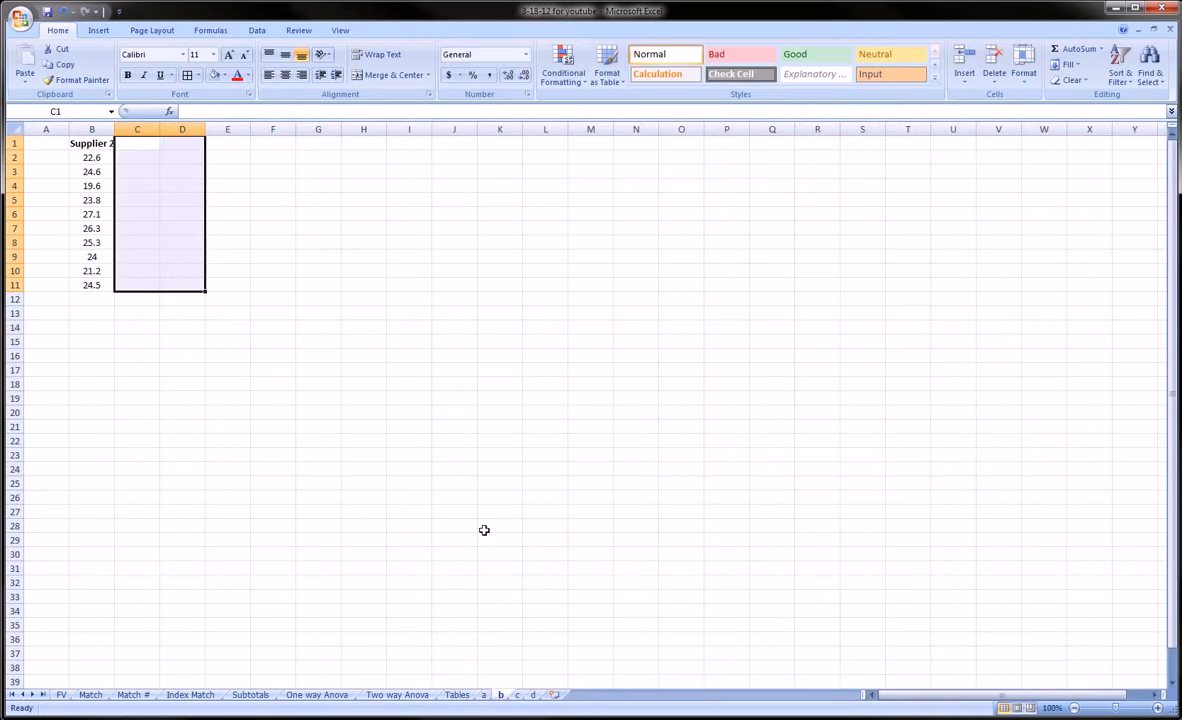
pyautogui.click(518, 695)
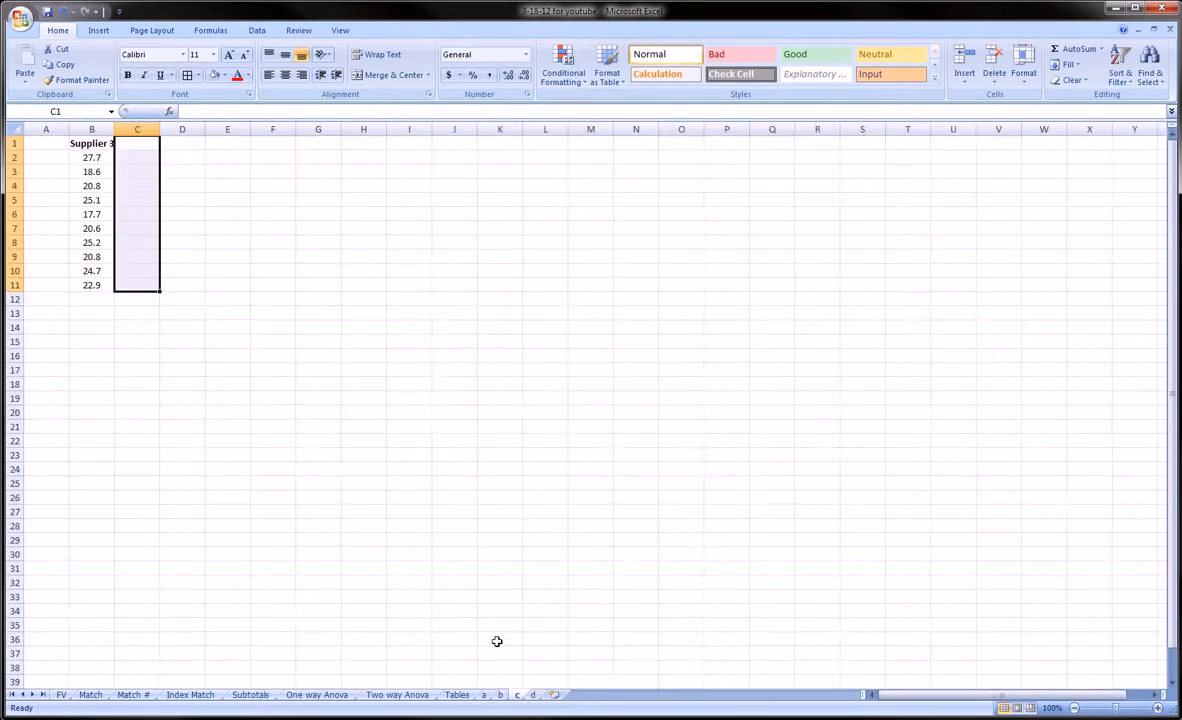
pyautogui.scroll(5, 497, 641)
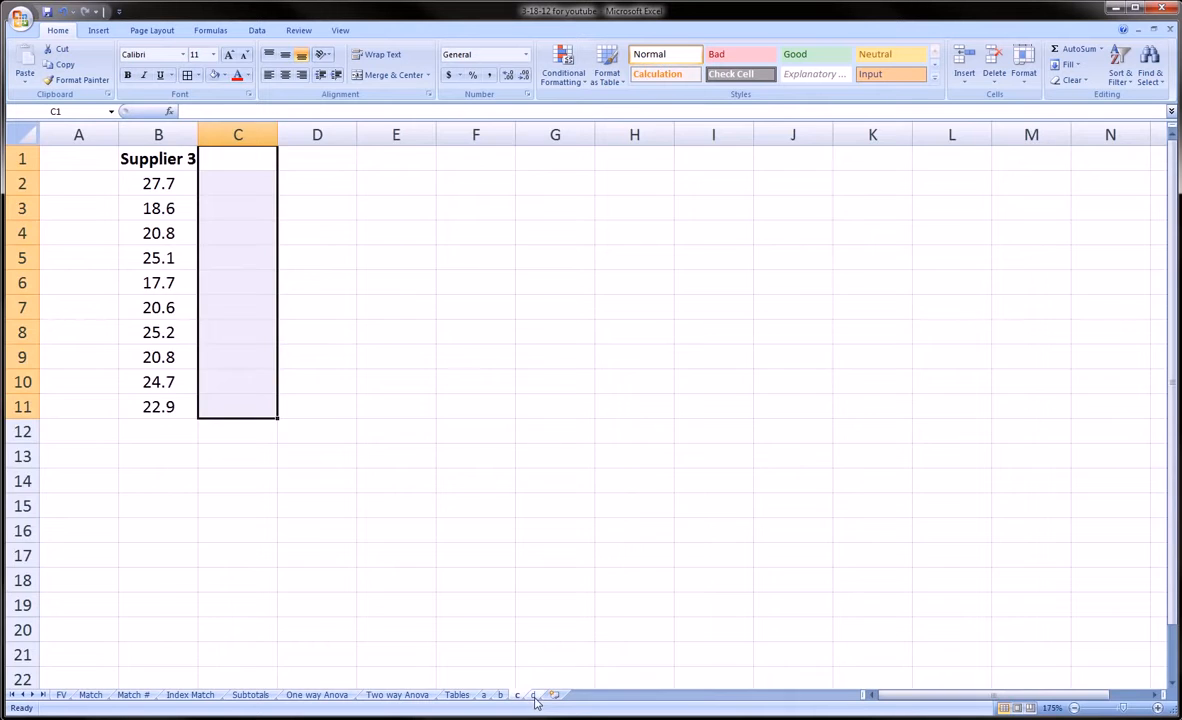
pyautogui.click(533, 694)
pyautogui.scroll(5, 475, 615)
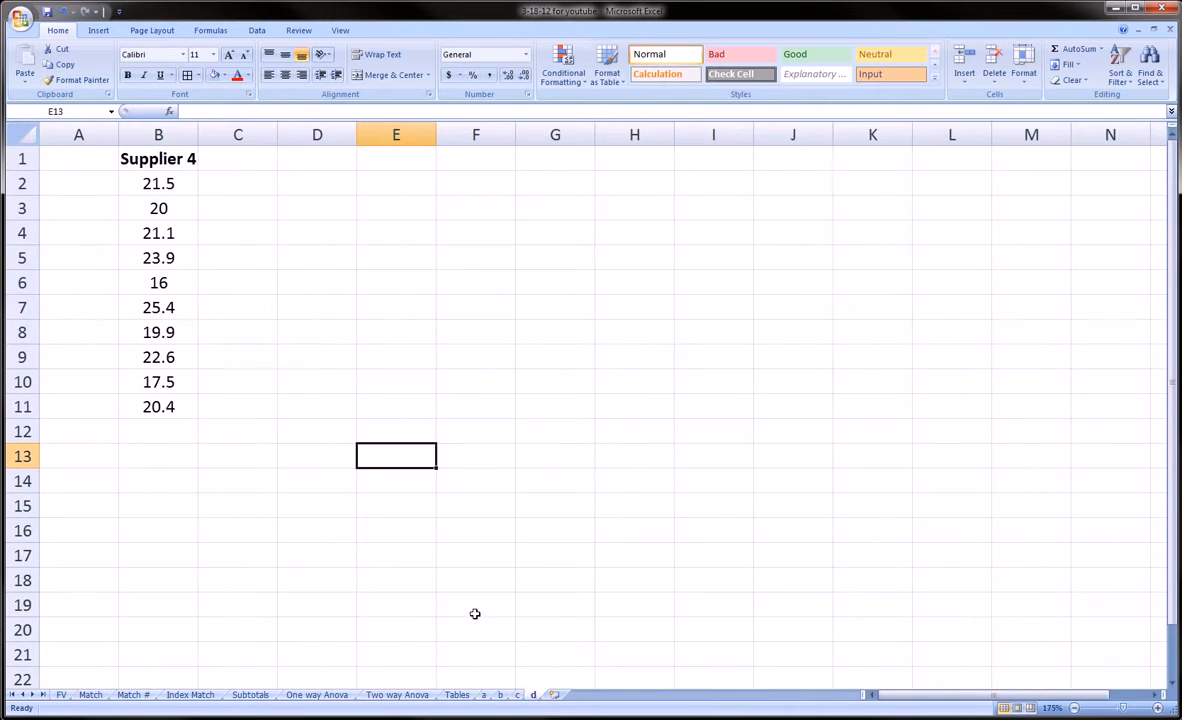
pyautogui.click(485, 695)
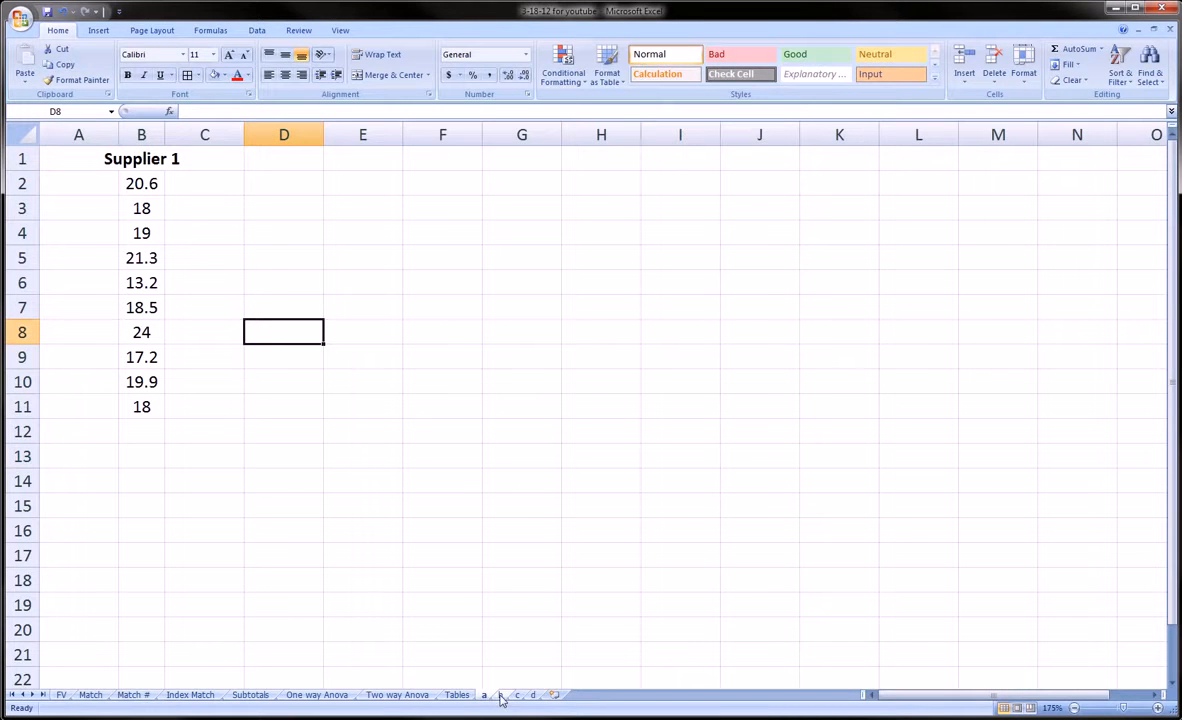
pyautogui.click(501, 695)
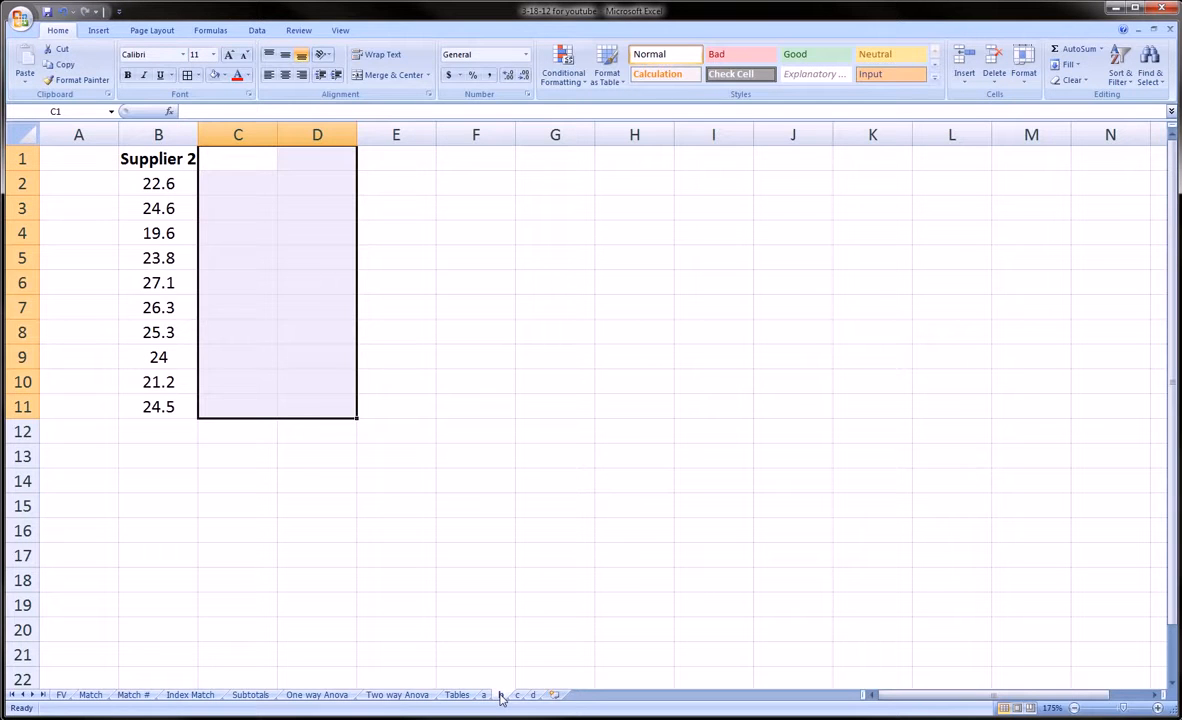
pyautogui.click(518, 695)
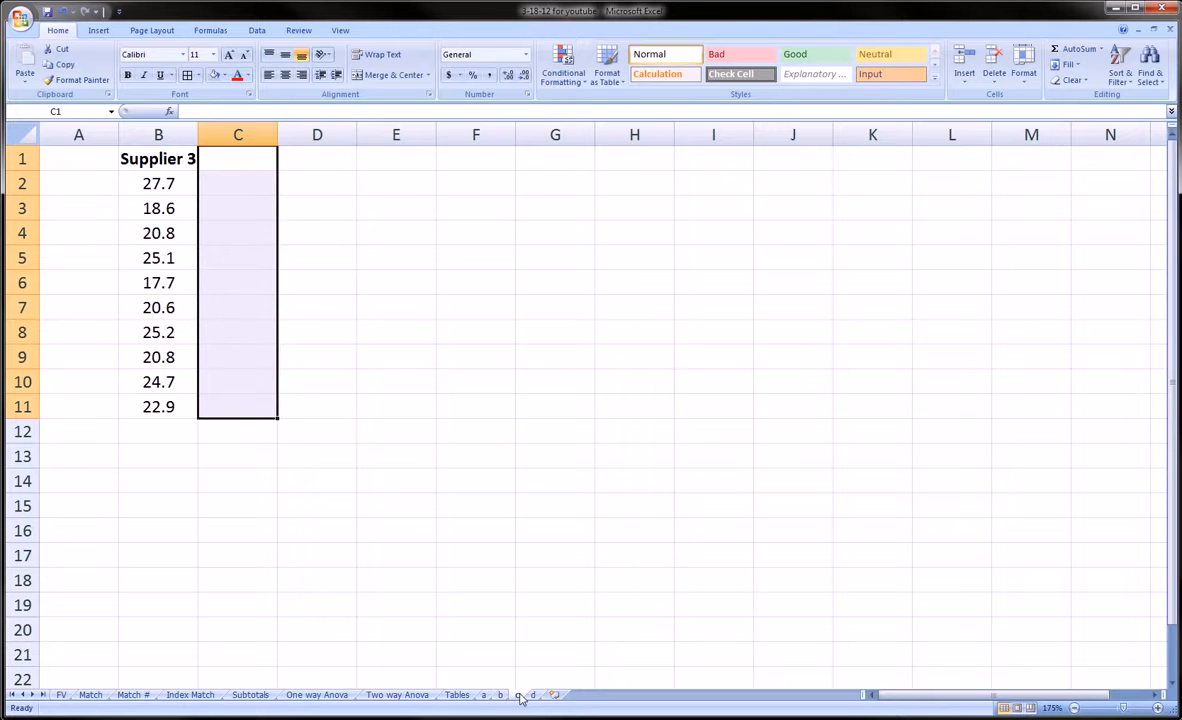
pyautogui.click(532, 695)
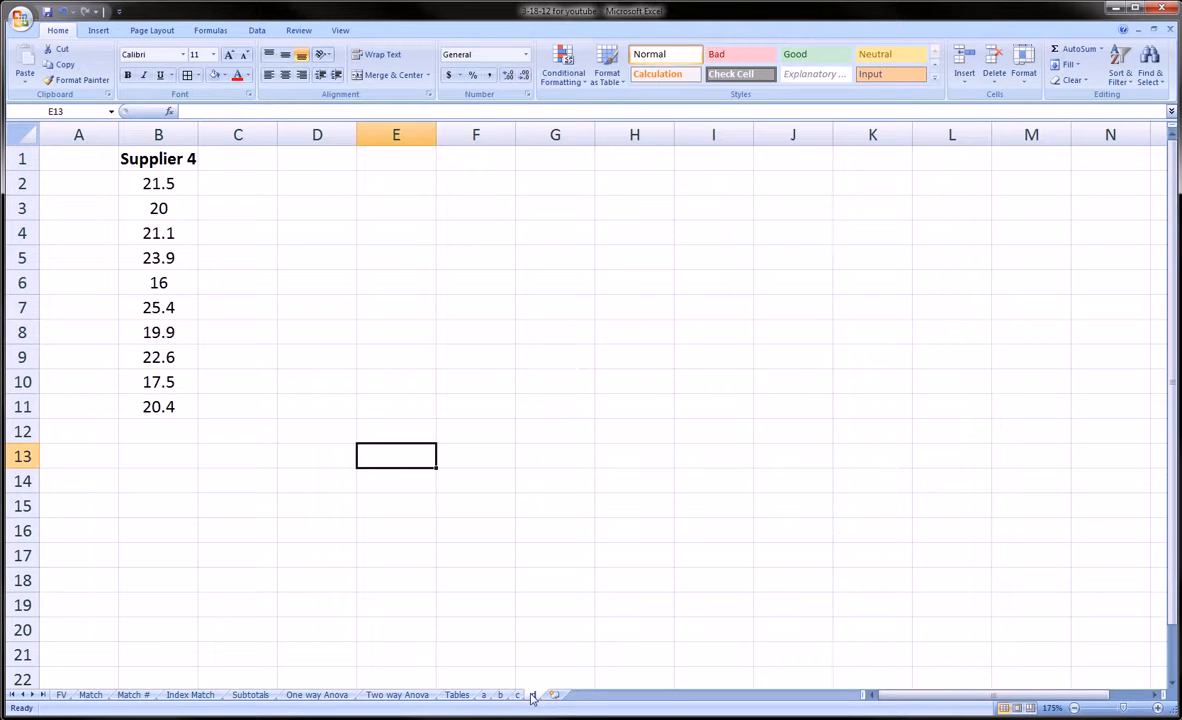
# Step: Select the Supplier 4 heading and values B1:B11 on sheet d, then return to sheet a
pyautogui.moveTo(180, 145); pyautogui.dragTo(160, 392)
pyautogui.click(160, 130)
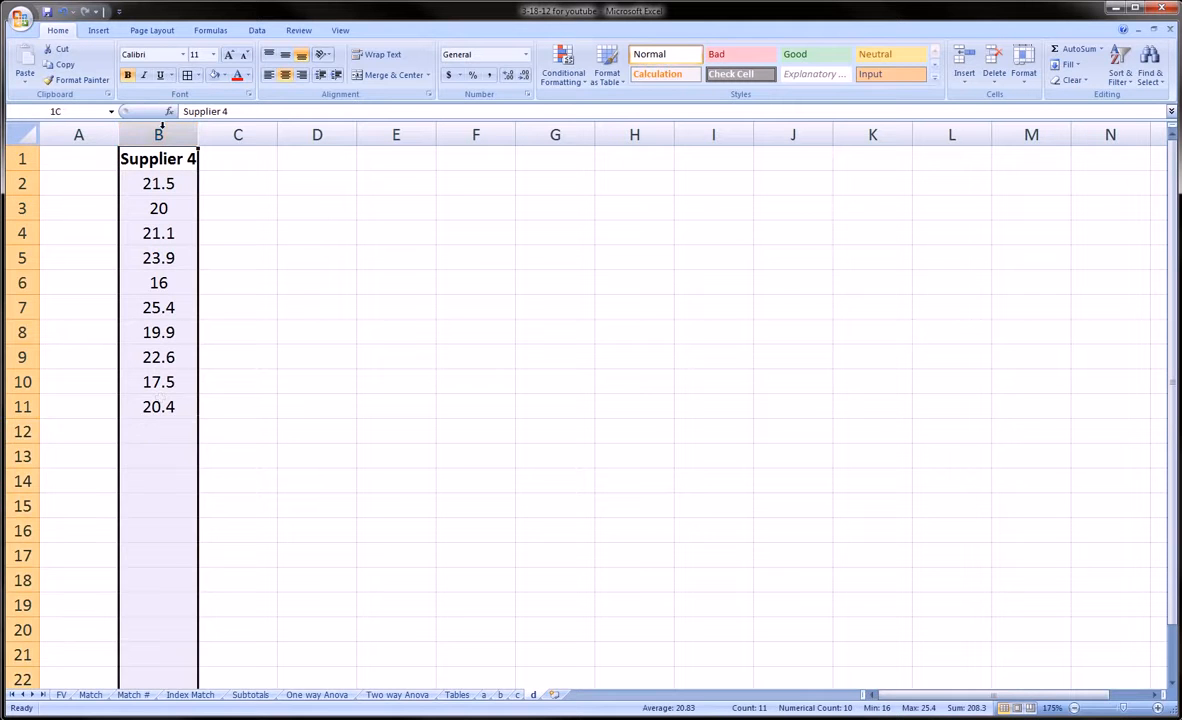
pyautogui.moveTo(150, 153); pyautogui.dragTo(167, 406)
pyautogui.click(166, 406)
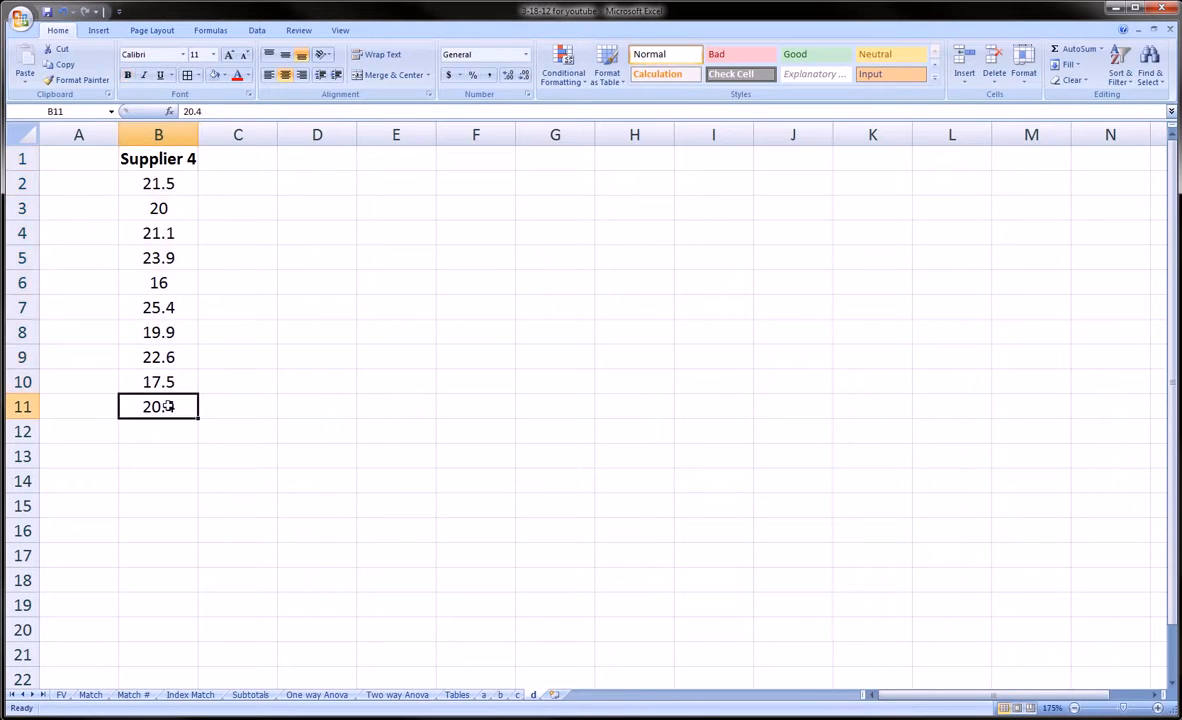
pyautogui.click(163, 160)
pyautogui.click(162, 404)
pyautogui.click(485, 694)
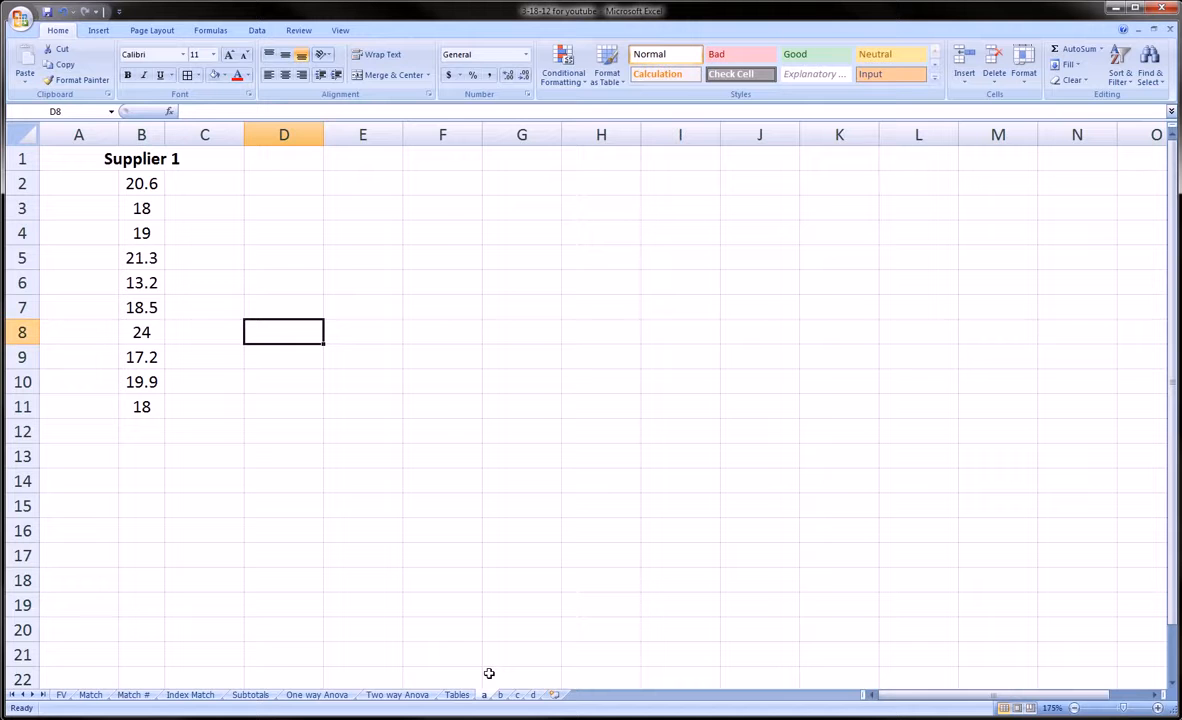
# Step: Check the Supplier 1 data on sheet a and drag column B wider so its heading fits
pyautogui.click(108, 430)
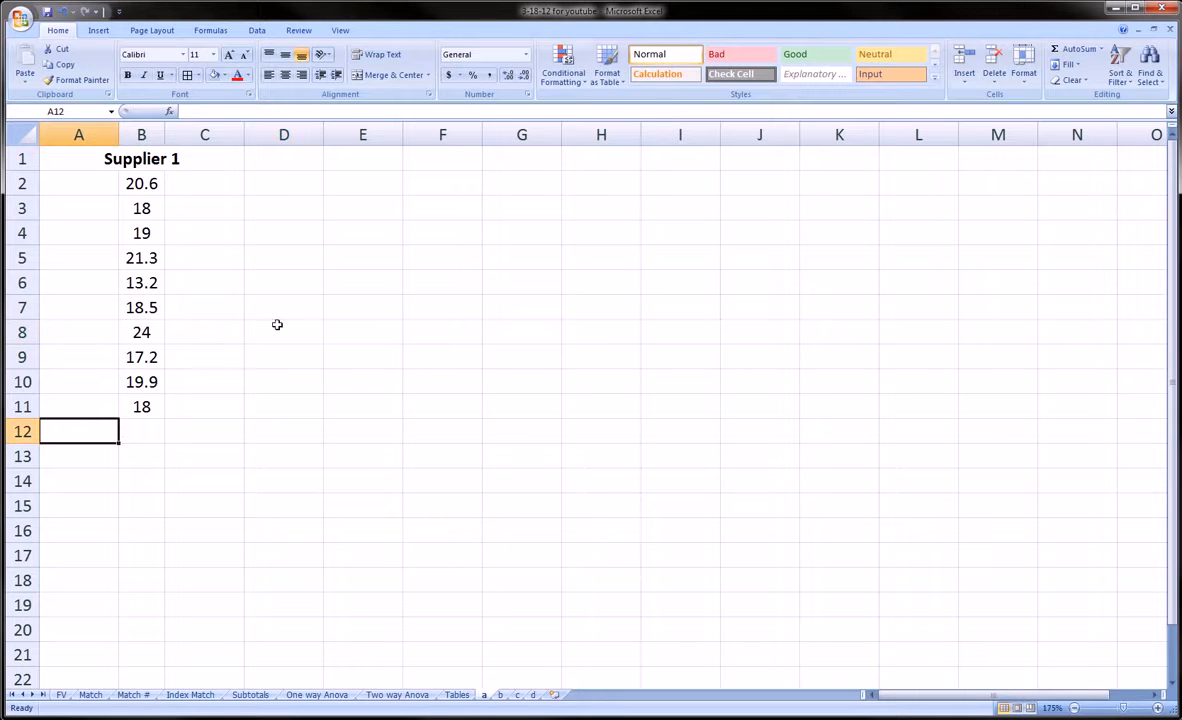
pyautogui.moveTo(125, 158); pyautogui.dragTo(164, 410)
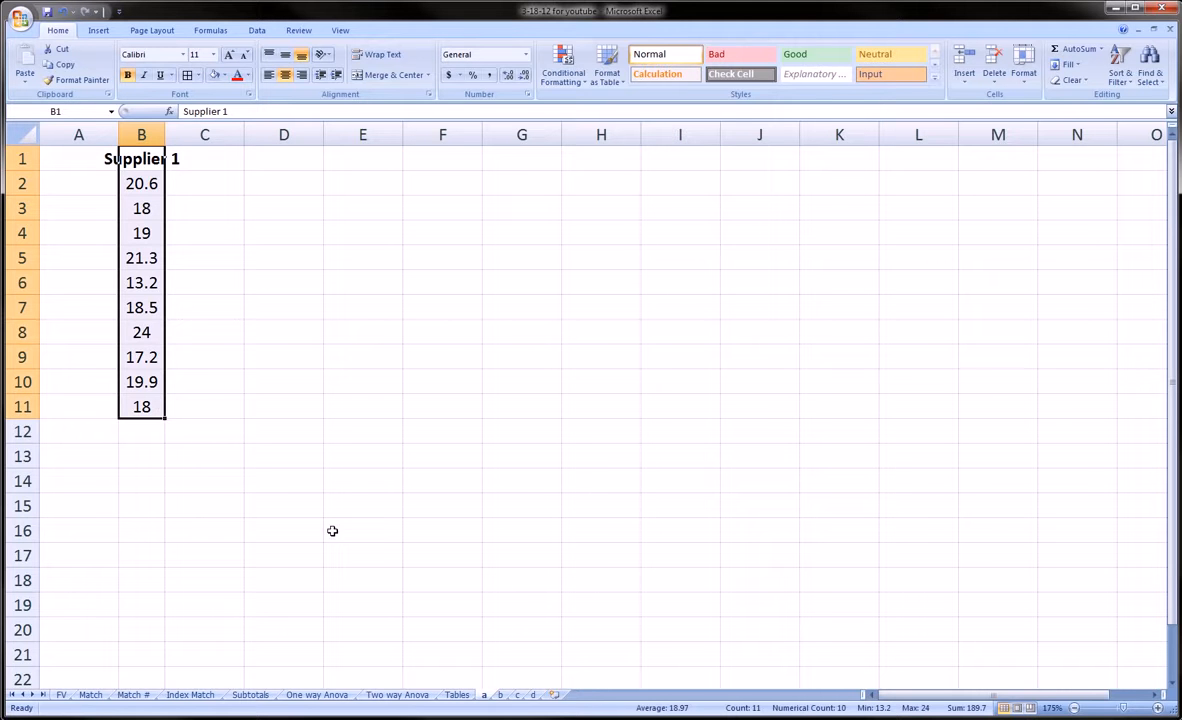
pyautogui.click(502, 695)
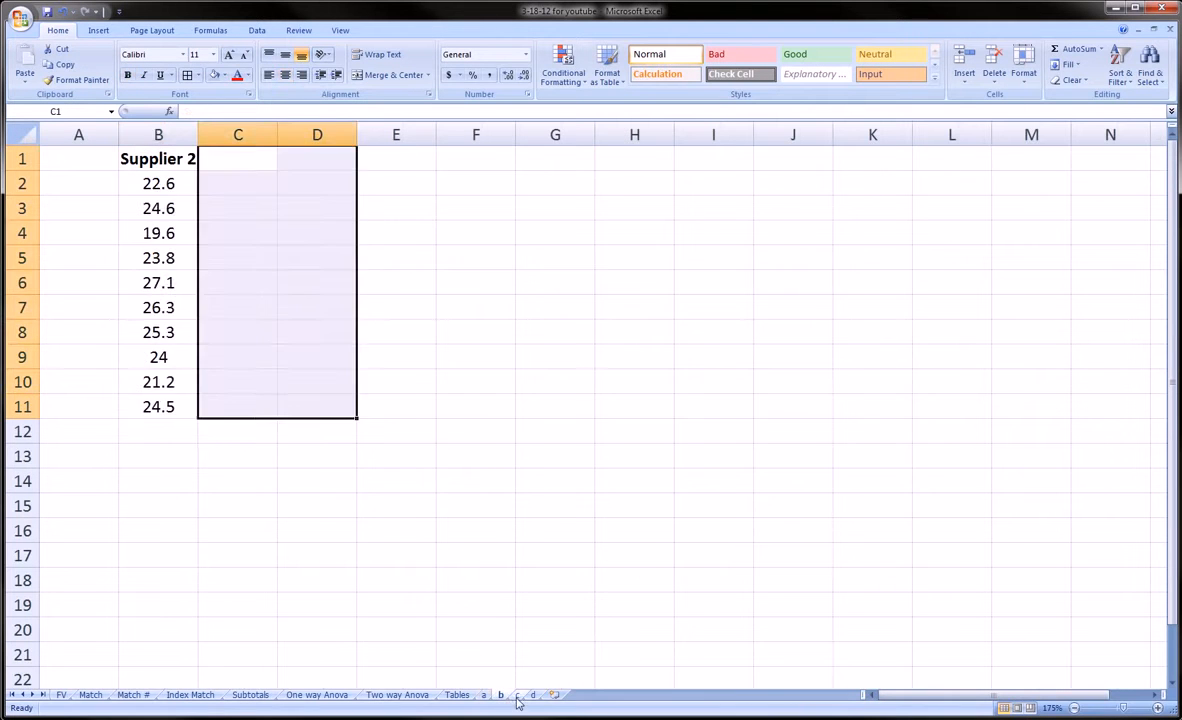
pyautogui.click(532, 695)
pyautogui.click(485, 695)
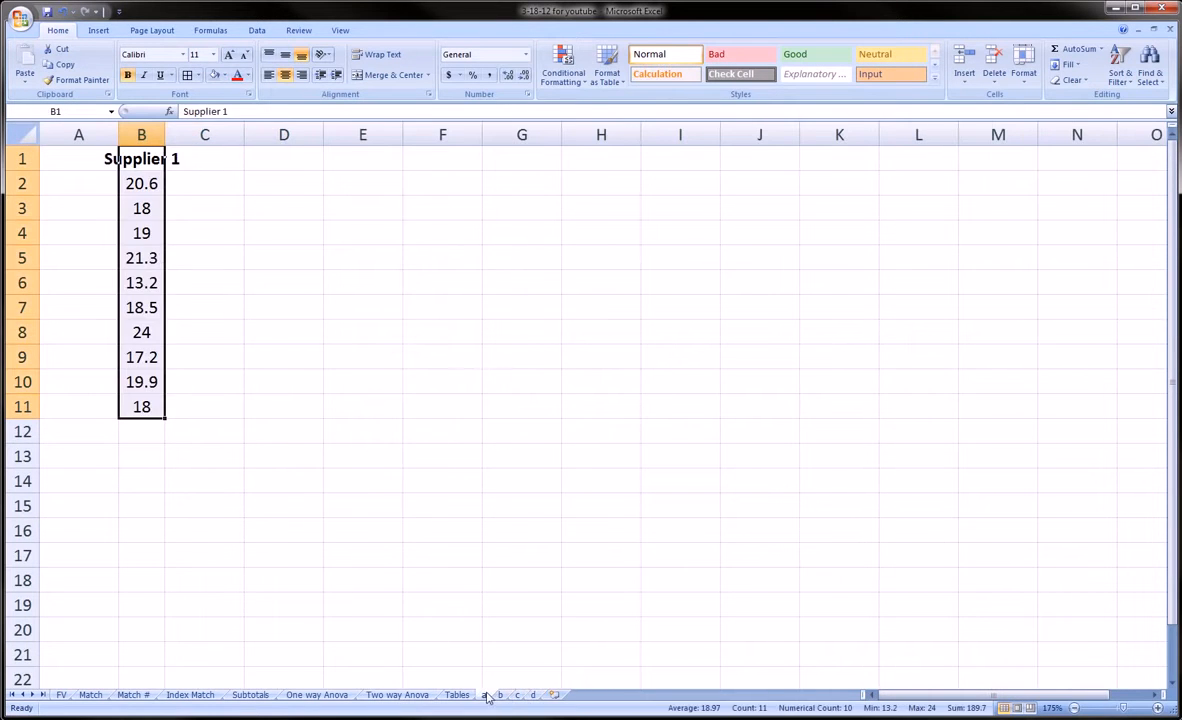
pyautogui.click(98, 414)
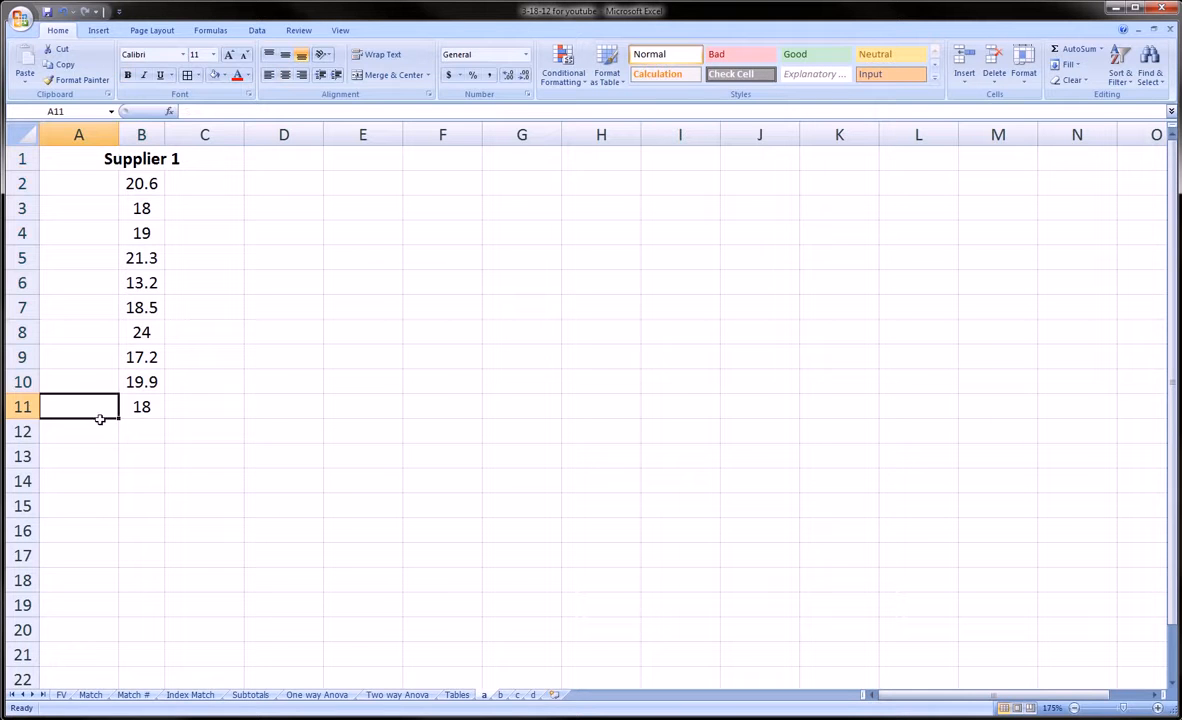
pyautogui.click(106, 429)
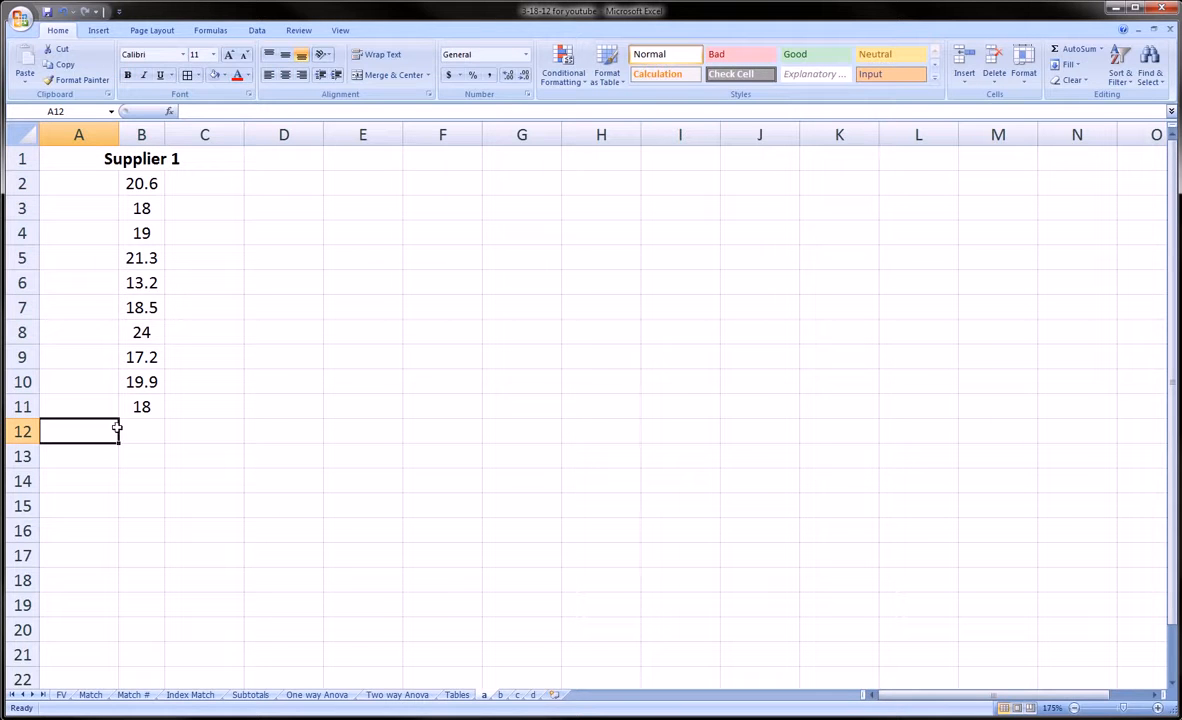
pyautogui.moveTo(165, 132); pyautogui.dragTo(213, 124)
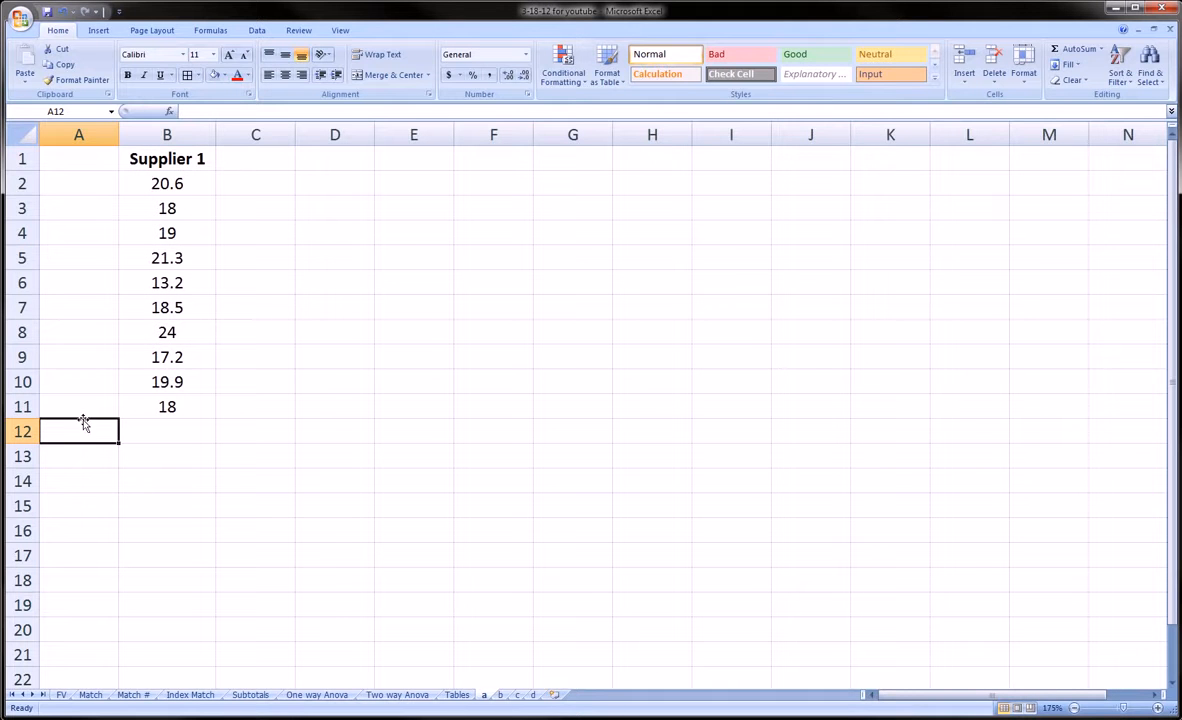
# Step: Type the labels Totals, Average and Variance into A12:A14
pyautogui.write('Totals')
pyautogui.press('Return')
pyautogui.write('A')
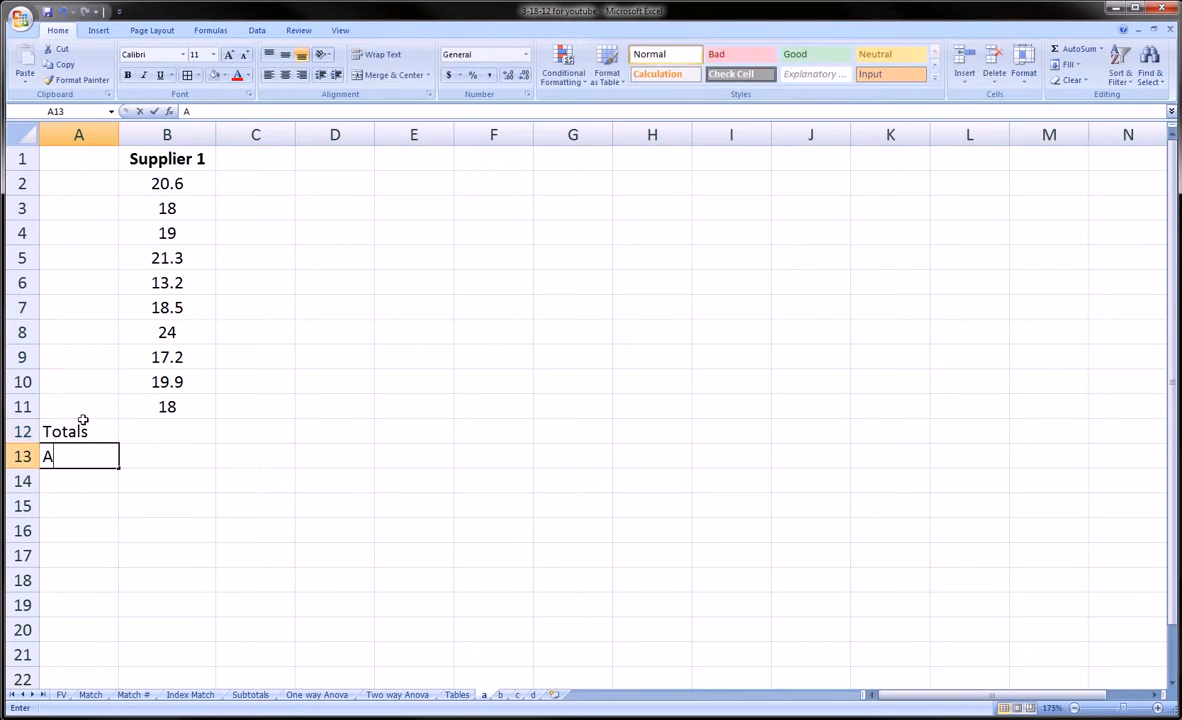
pyautogui.write('verage')
pyautogui.press('Return')
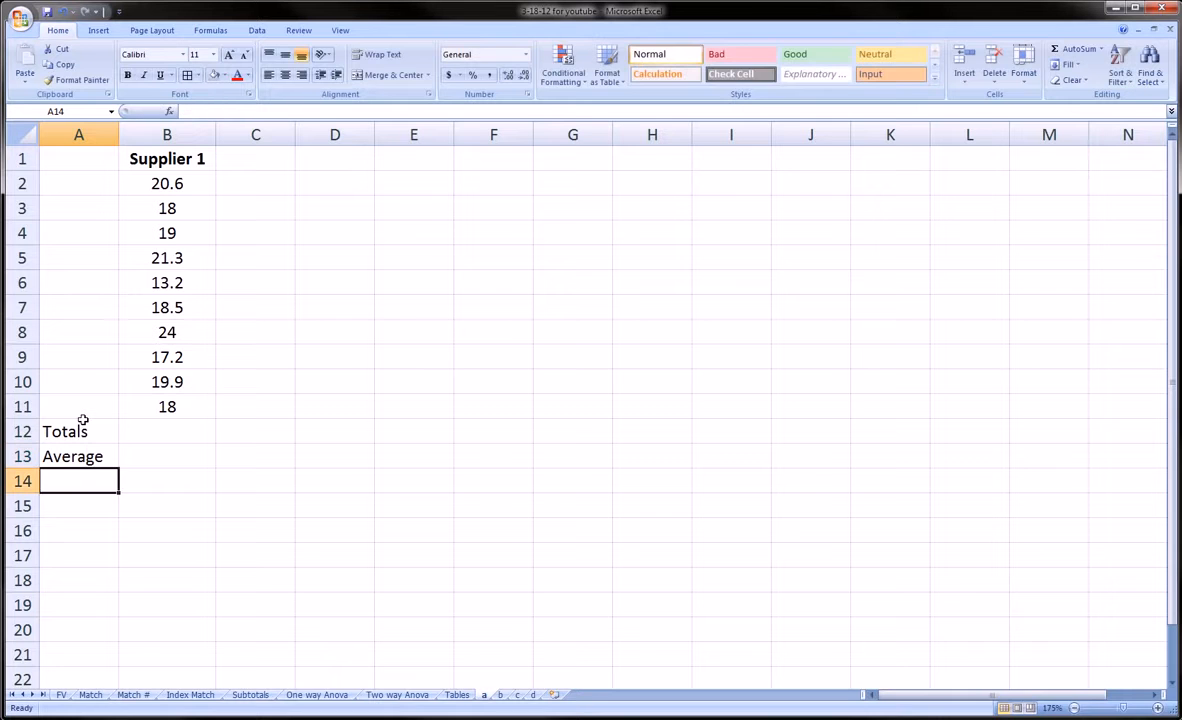
pyautogui.write('Varic')
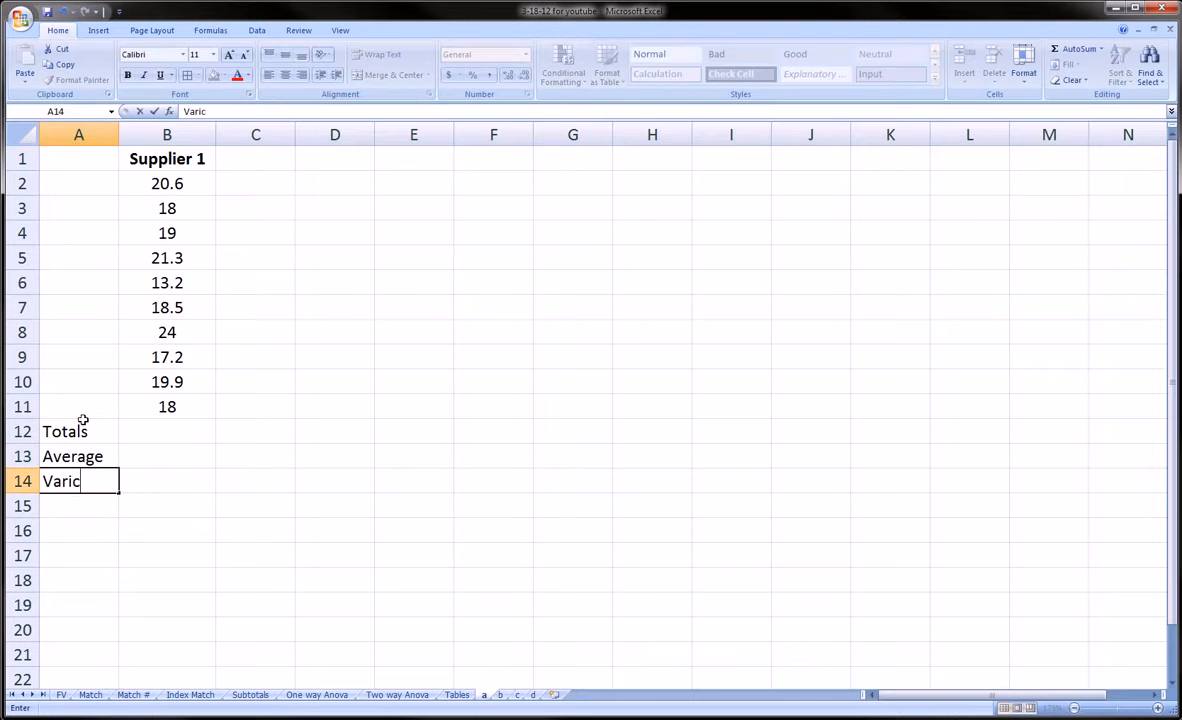
pyautogui.press('BackSpace')
pyautogui.write('ance')
pyautogui.press('Return')
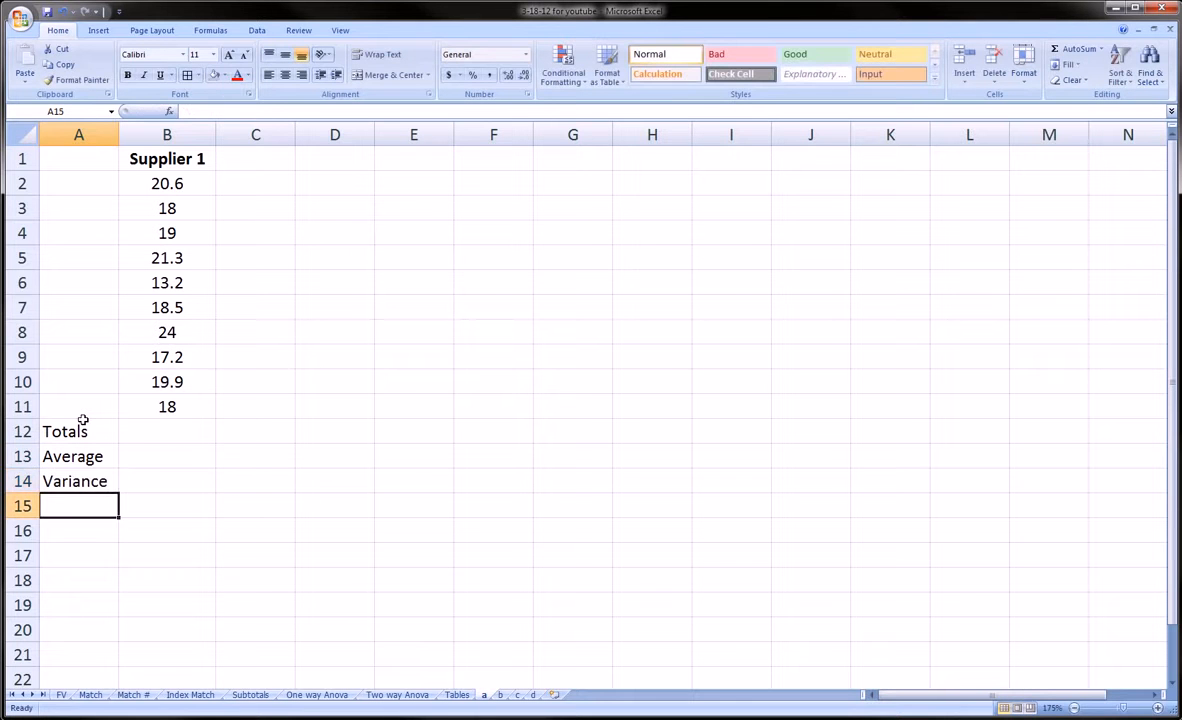
pyautogui.press('Up')
pyautogui.press('Up')
pyautogui.press('Up')
# Step: Cancel the =sum entry in B12 and delete the A12:A14 labels
pyautogui.press('Right')
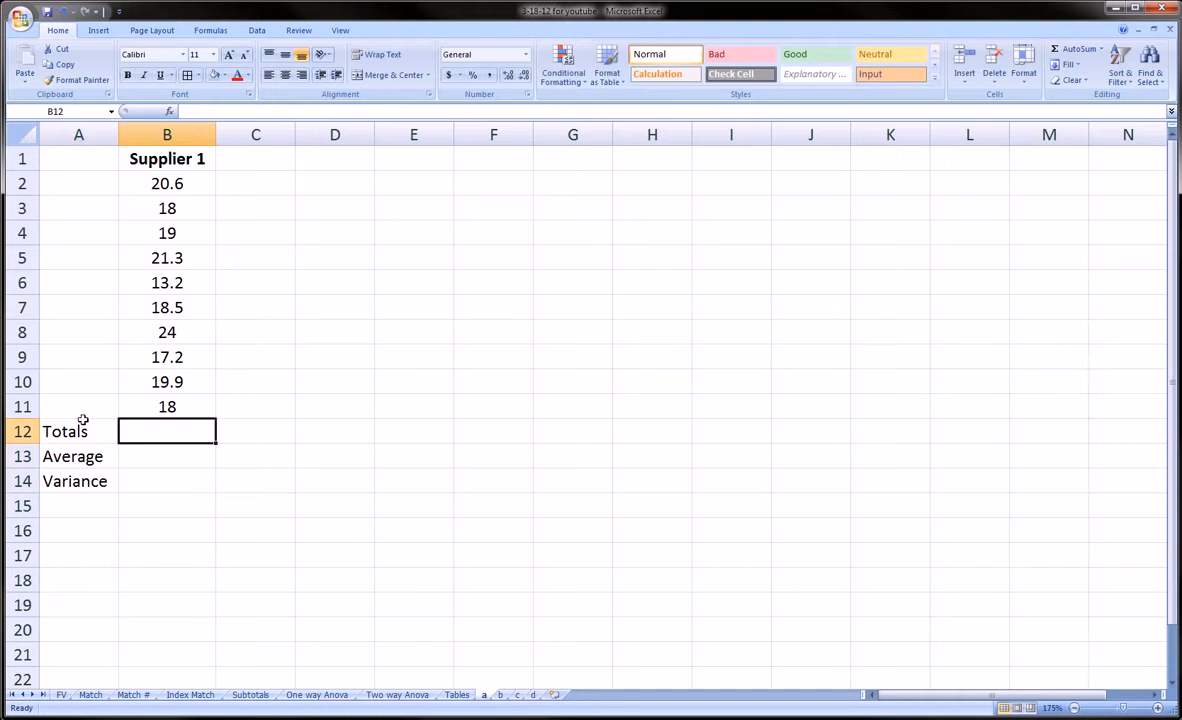
pyautogui.write('=sum')
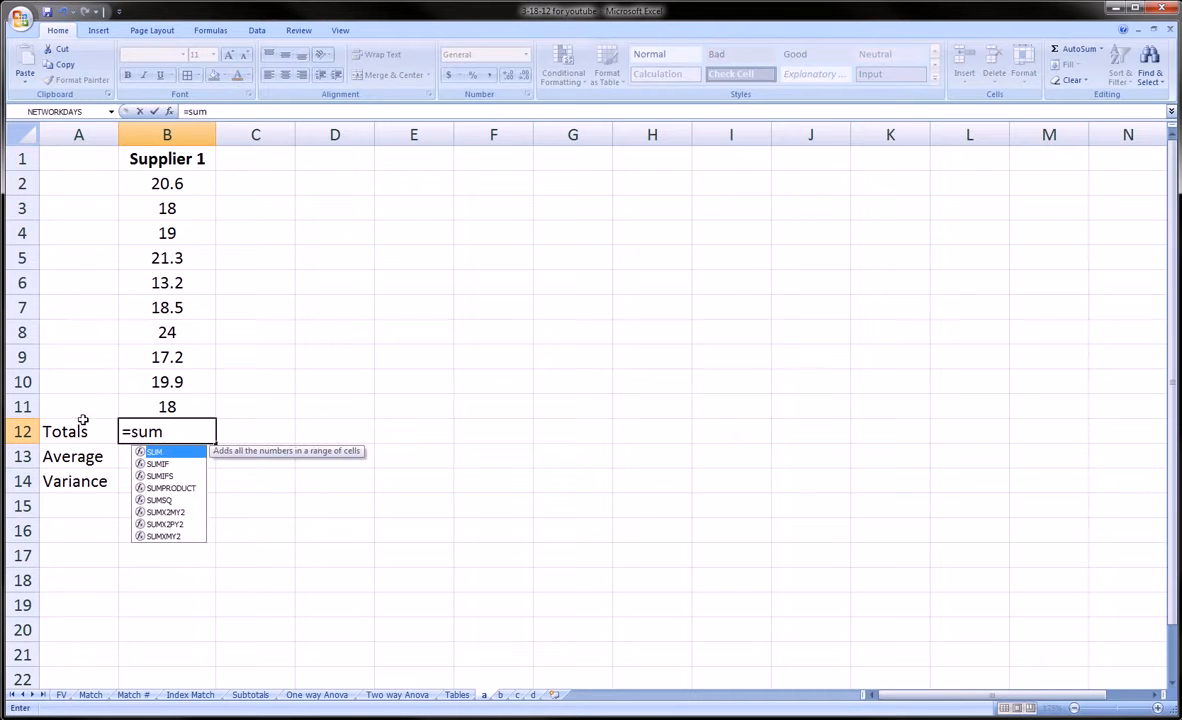
pyautogui.press('BackSpace')
pyautogui.press('BackSpace')
pyautogui.press('Escape')
pyautogui.moveTo(84, 425); pyautogui.dragTo(90, 482)
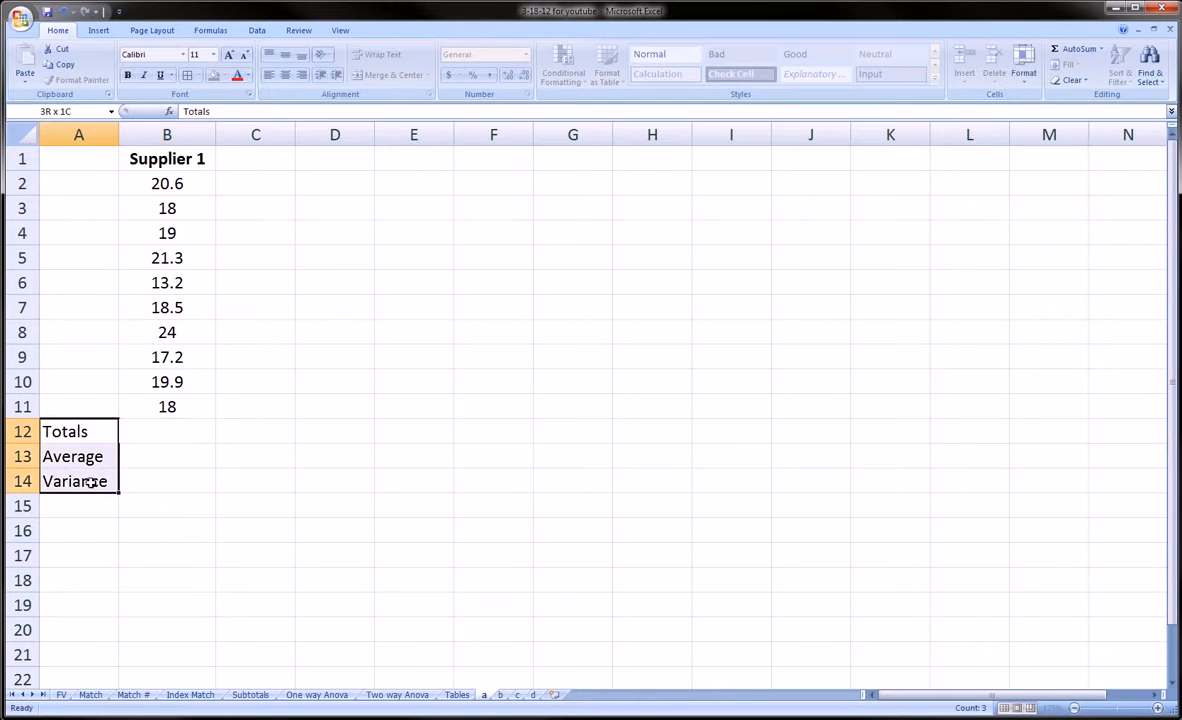
pyautogui.press('Delete')
pyautogui.click(164, 474)
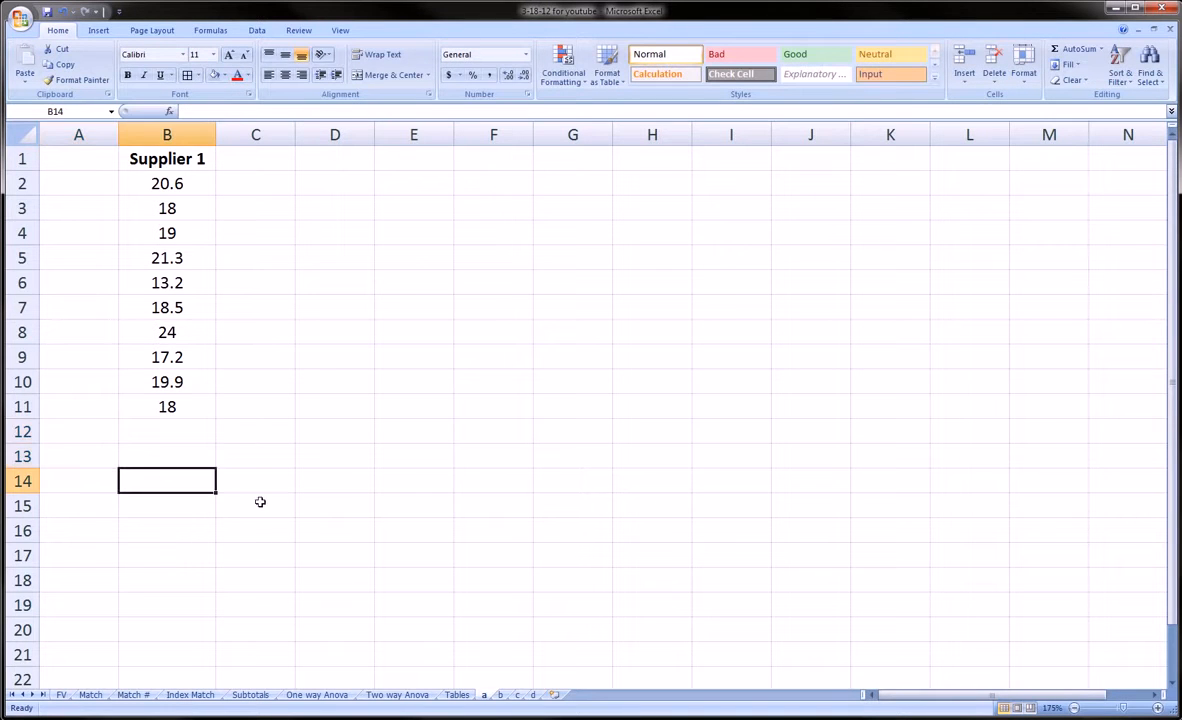
pyautogui.click(500, 694)
# Step: Cycle through sheets a–d, then group sheets a through d starting from sheet a
pyautogui.click(517, 694)
pyautogui.click(533, 694)
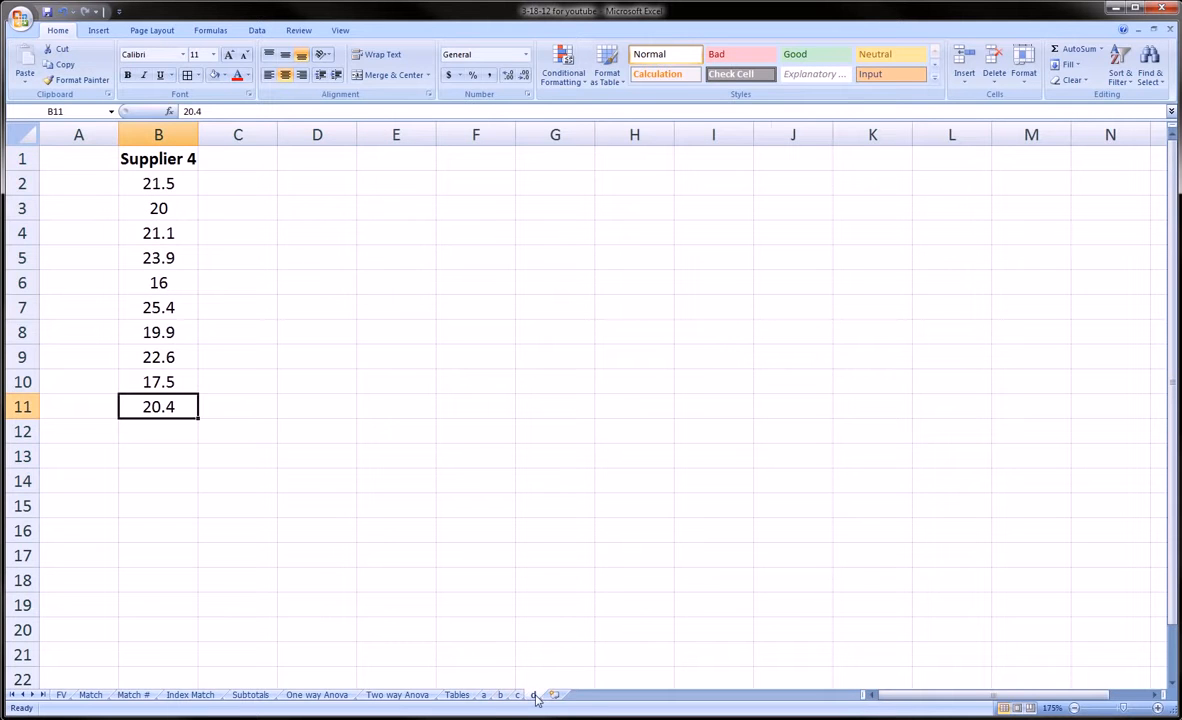
pyautogui.click(484, 694)
pyautogui.click(500, 694)
pyautogui.click(517, 694)
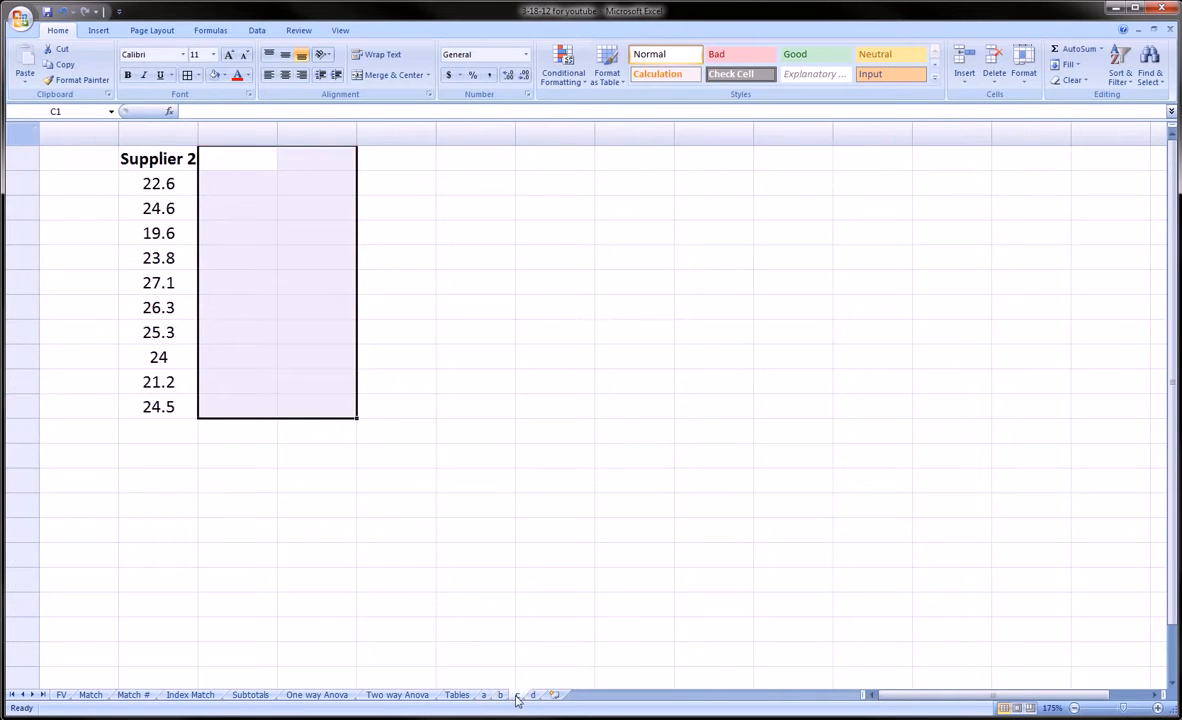
pyautogui.click(533, 694)
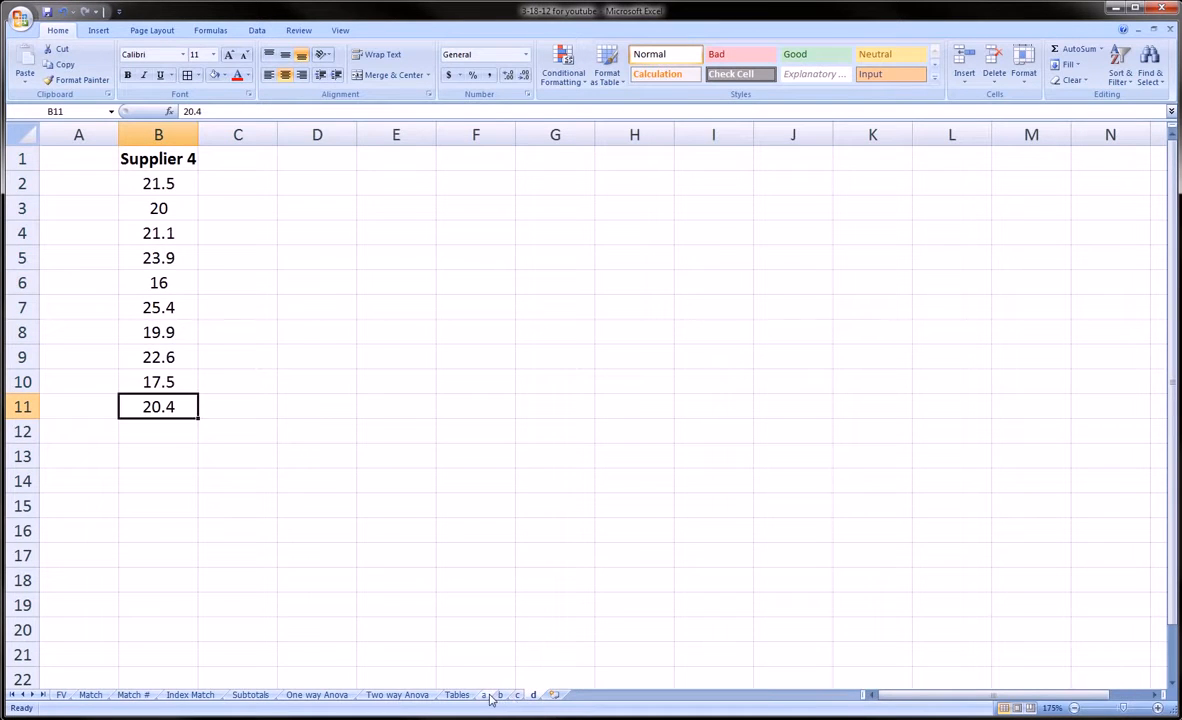
pyautogui.click(488, 695)
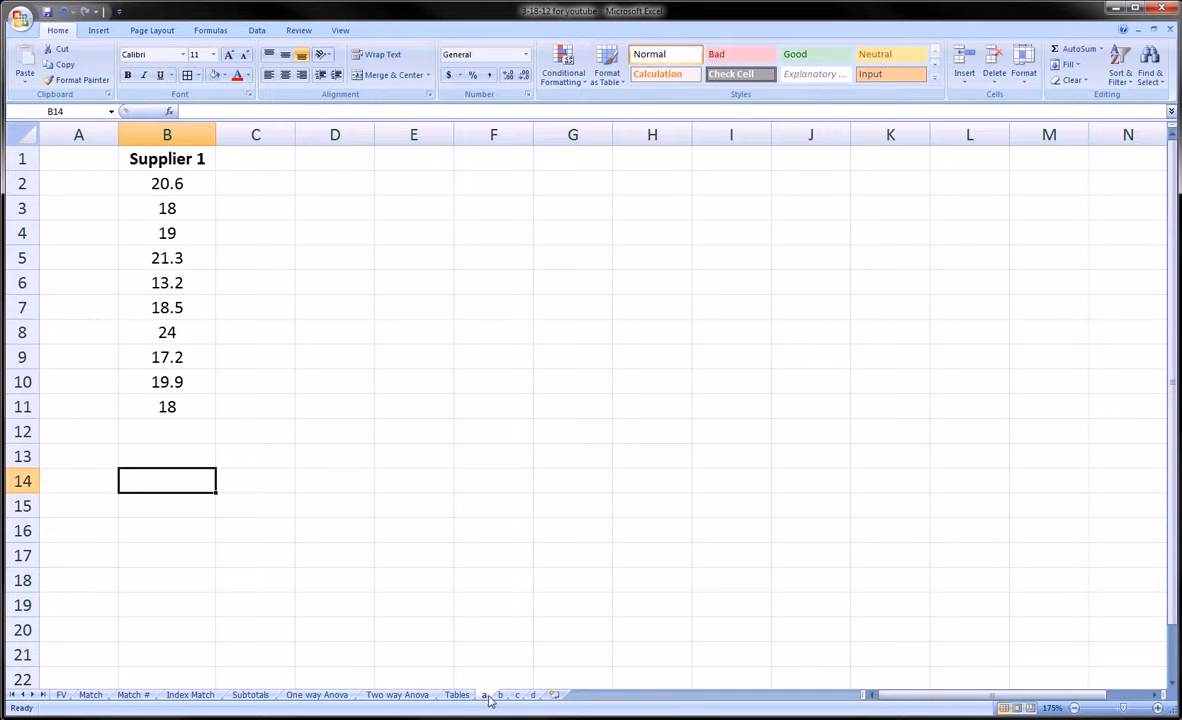
pyautogui.keyDown('shift'); pyautogui.click(535, 695); pyautogui.keyUp('shift')
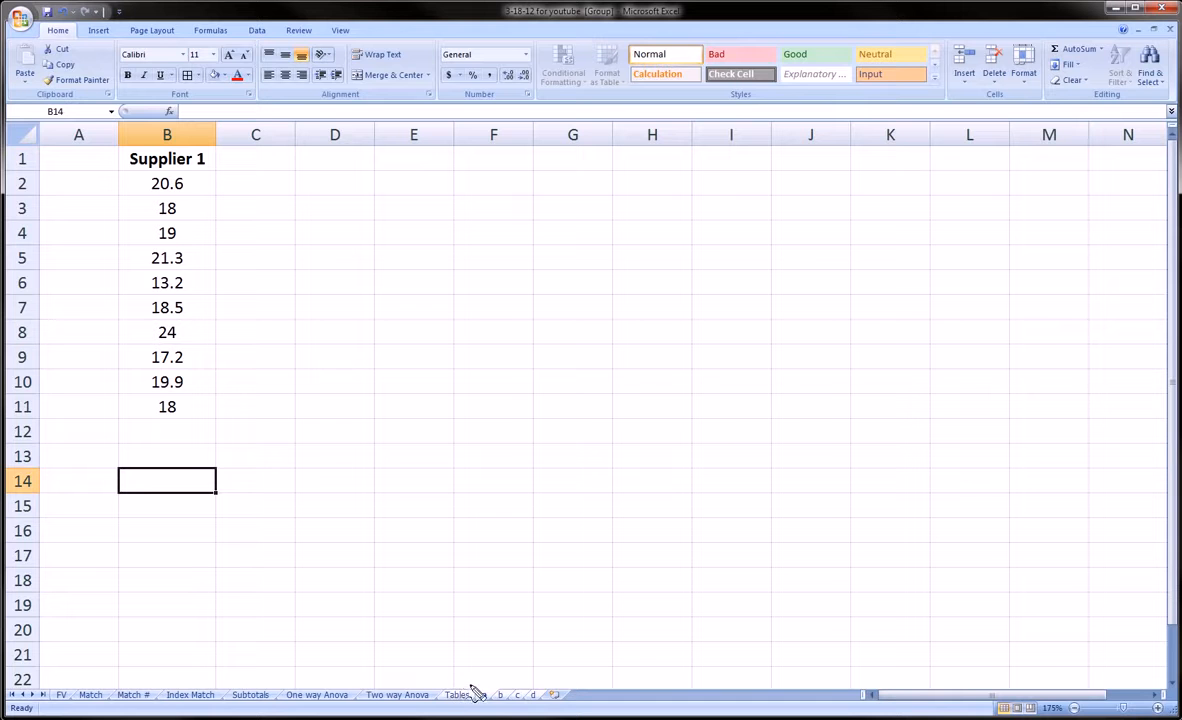
pyautogui.moveTo(472, 689)
pyautogui.mouseDown()
pyautogui.moveTo(551, 677)
pyautogui.moveTo(478, 699)
pyautogui.mouseUp()
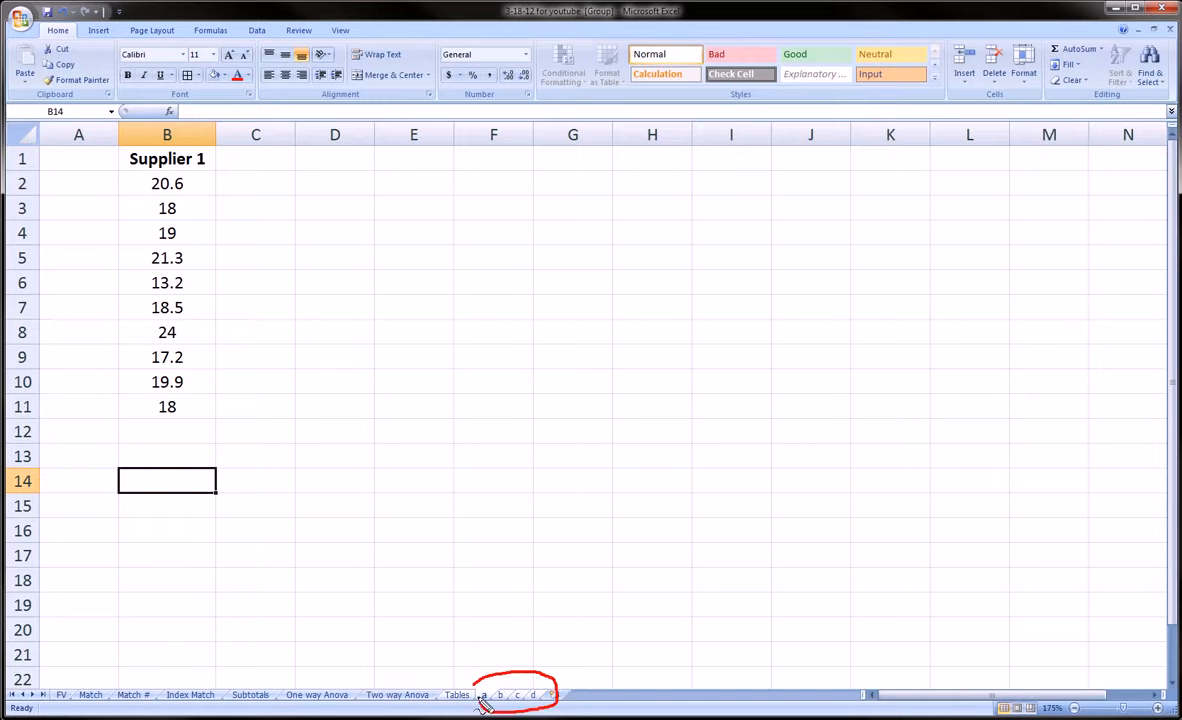
pyautogui.press('Escape')
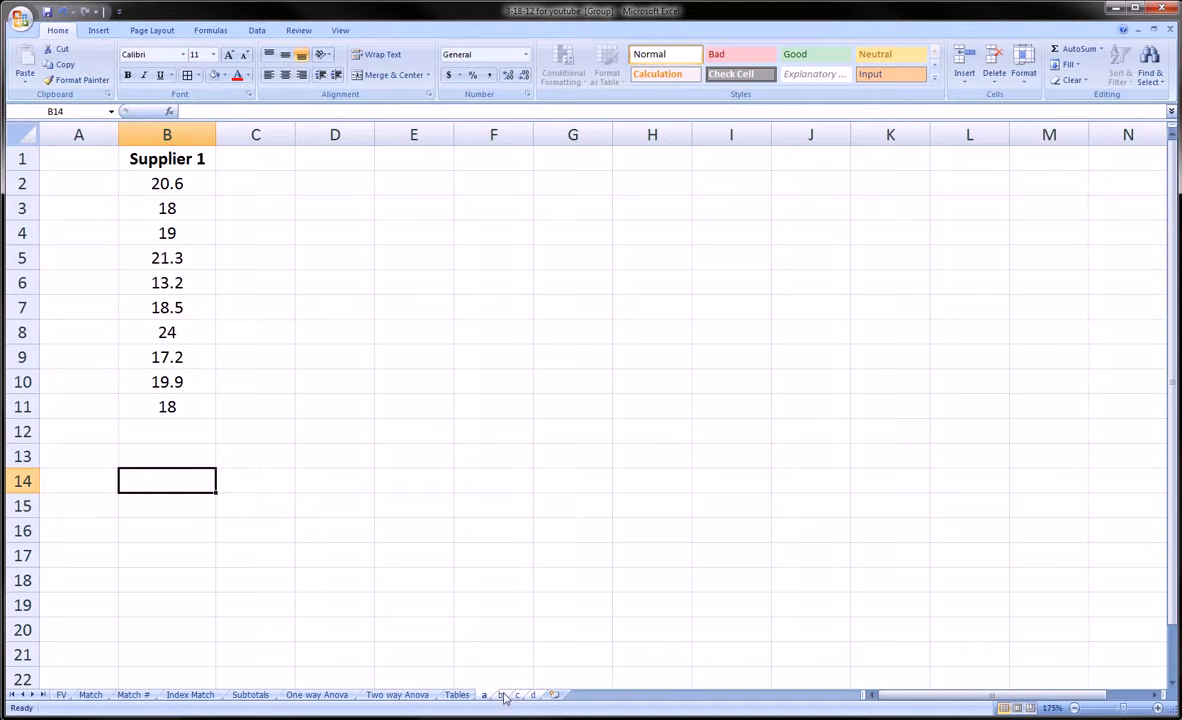
pyautogui.moveTo(477, 689)
pyautogui.mouseDown()
pyautogui.moveTo(520, 681)
pyautogui.moveTo(530, 704)
pyautogui.moveTo(476, 706)
pyautogui.mouseUp()
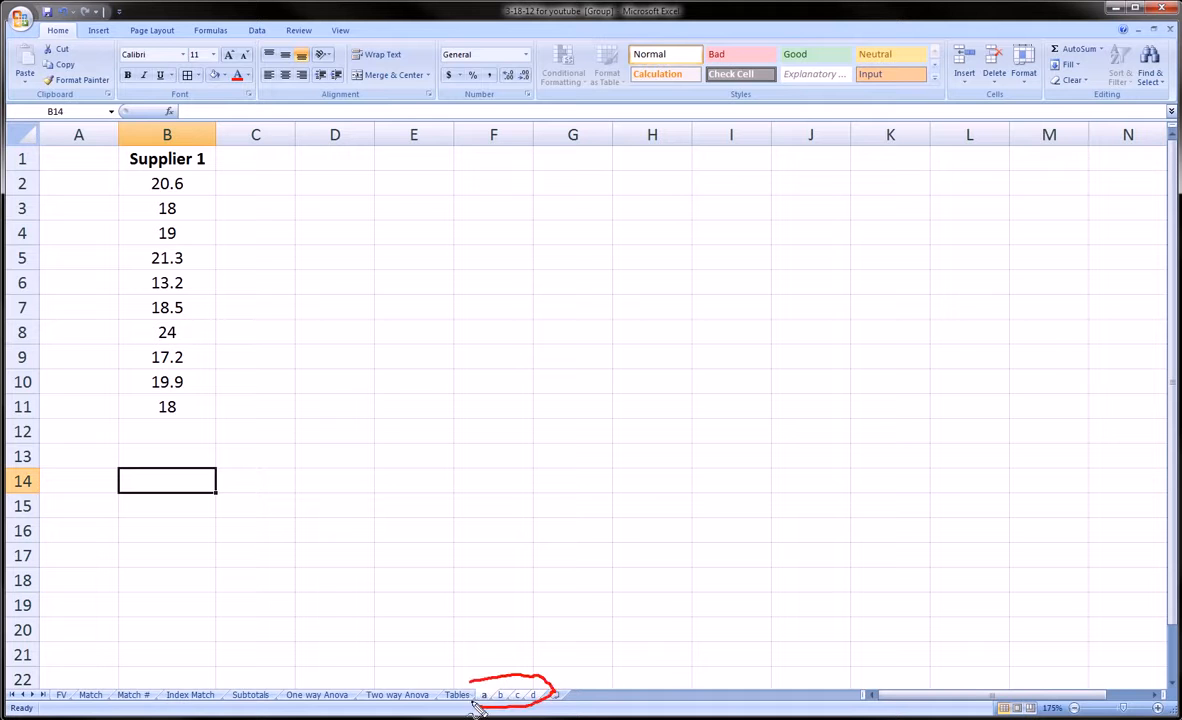
pyautogui.press('Escape')
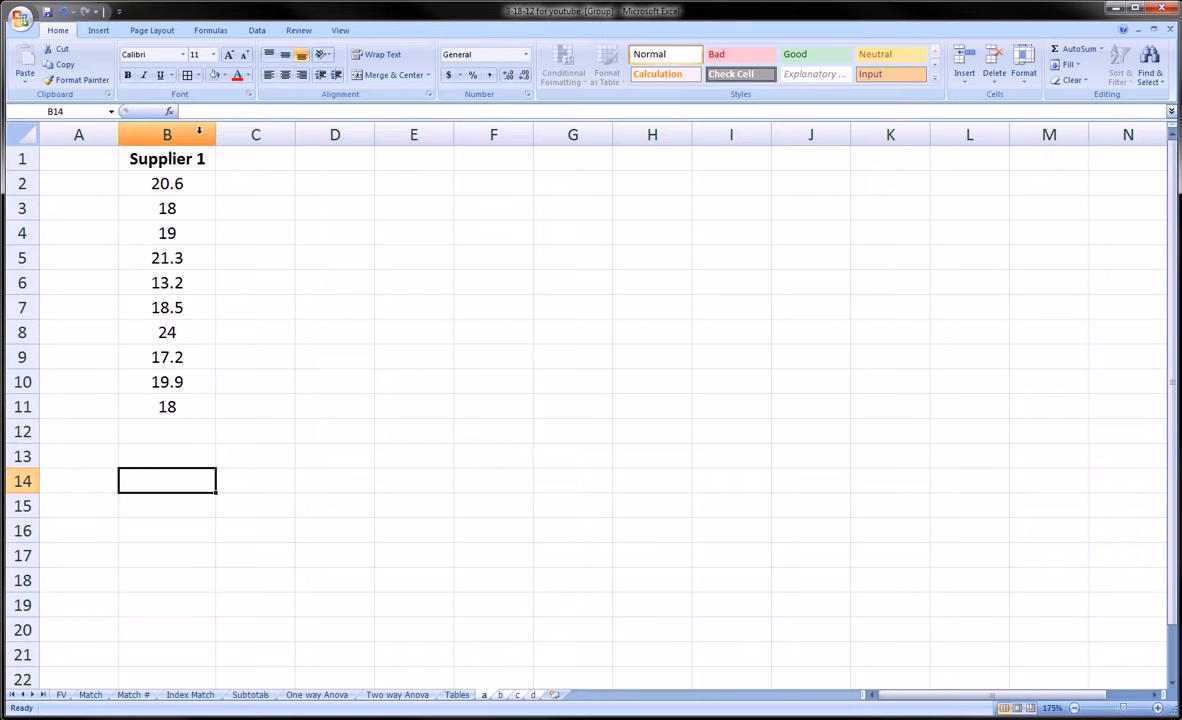
# Step: Widen column B, raise the Supplier 1 heading to 16 point, and select B2:B11
pyautogui.moveTo(216, 134); pyautogui.dragTo(256, 131)
pyautogui.click(226, 160)
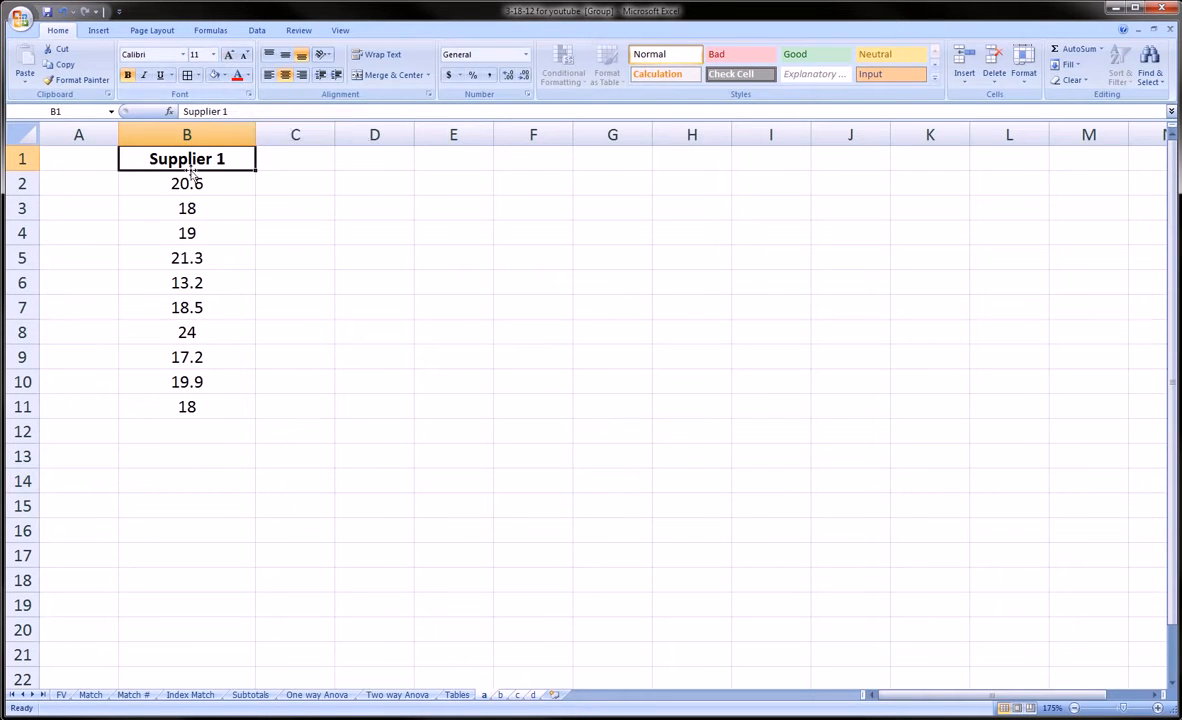
pyautogui.click(229, 55)
pyautogui.click(229, 55)
pyautogui.click(229, 55)
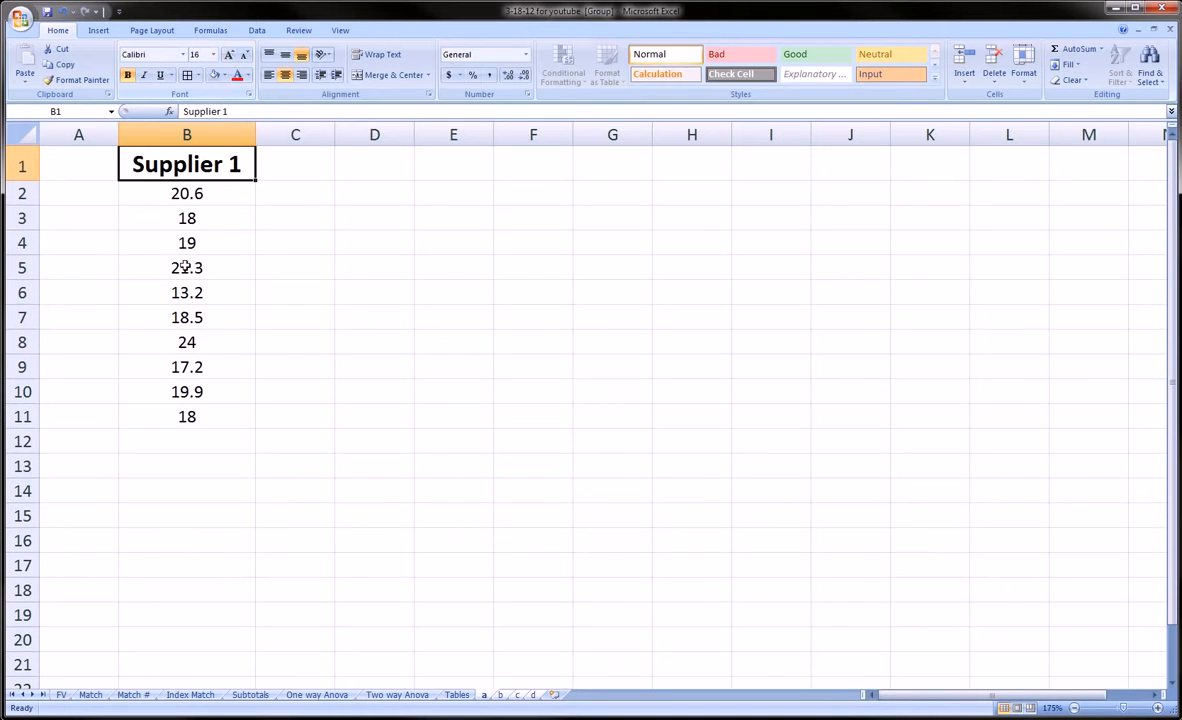
pyautogui.click(193, 196)
pyautogui.moveTo(193, 196); pyautogui.dragTo(190, 404)
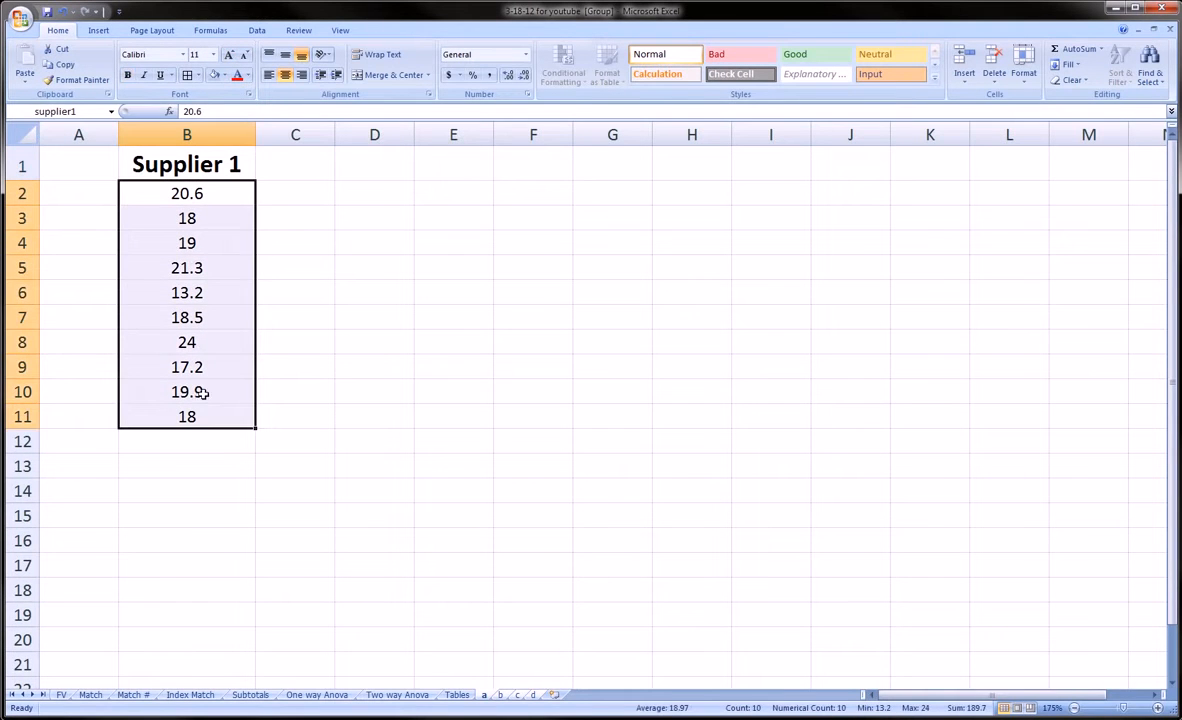
# Step: Apply dollar Accounting format with two decimals to B2:B11, showing values like $ 20.60
pyautogui.click(489, 79)
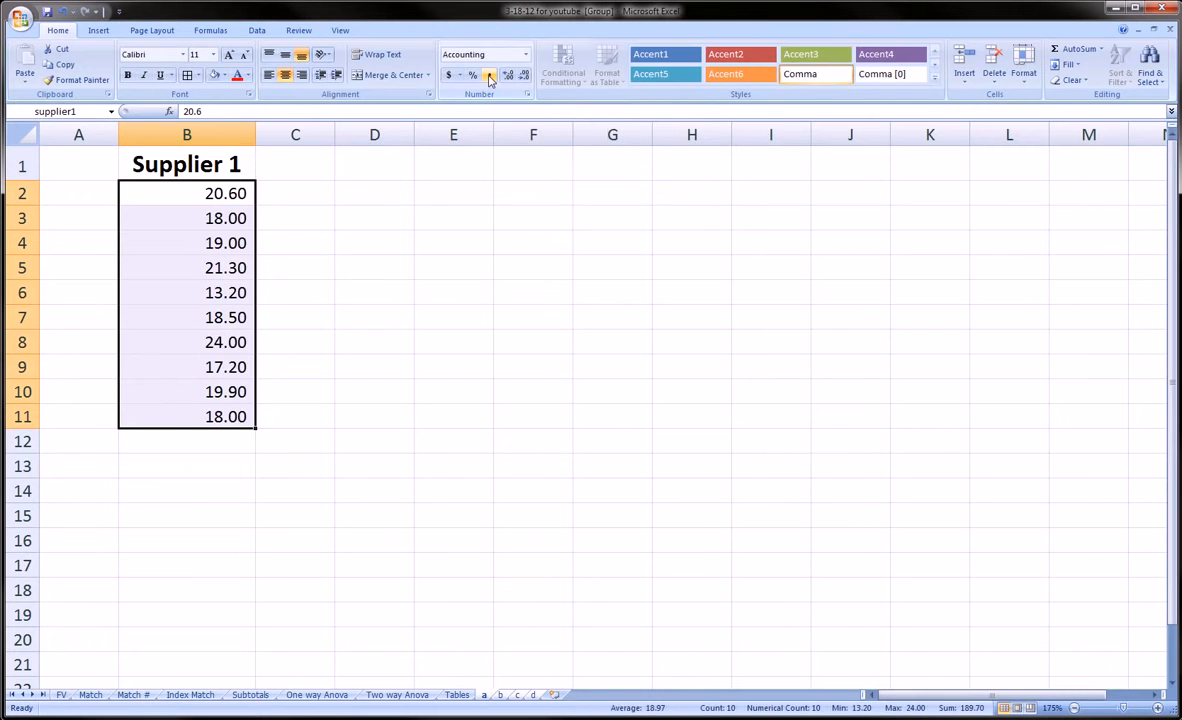
pyautogui.click(523, 77)
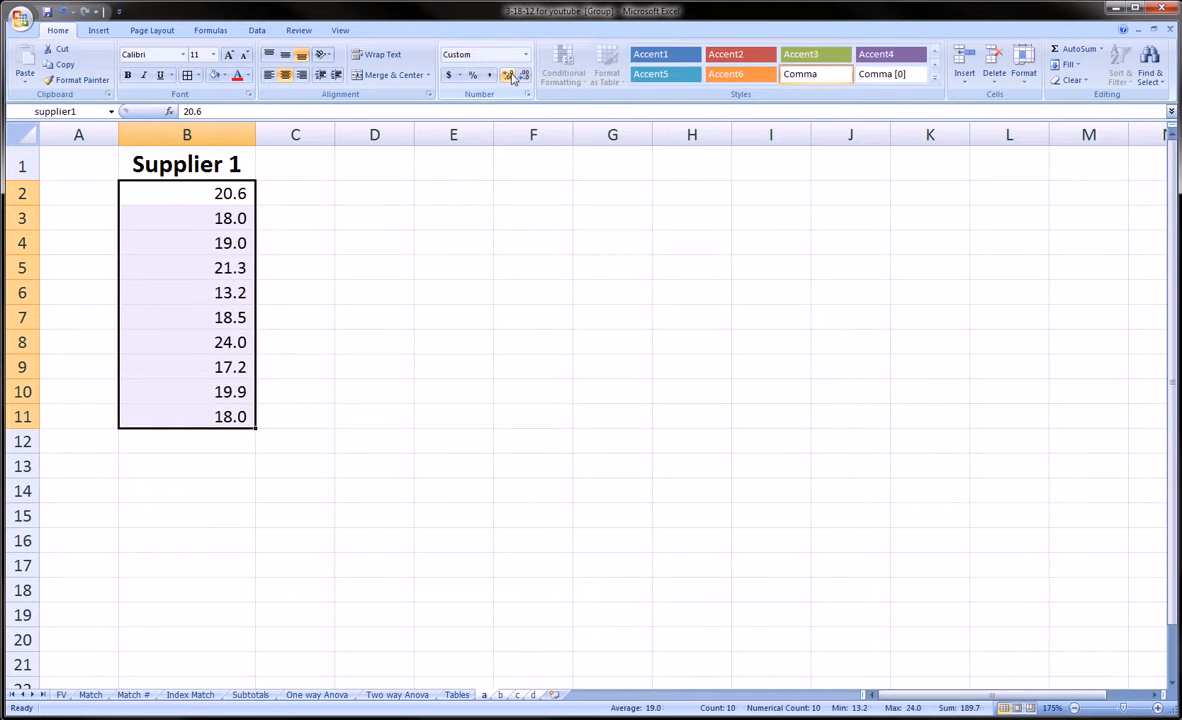
pyautogui.click(509, 77)
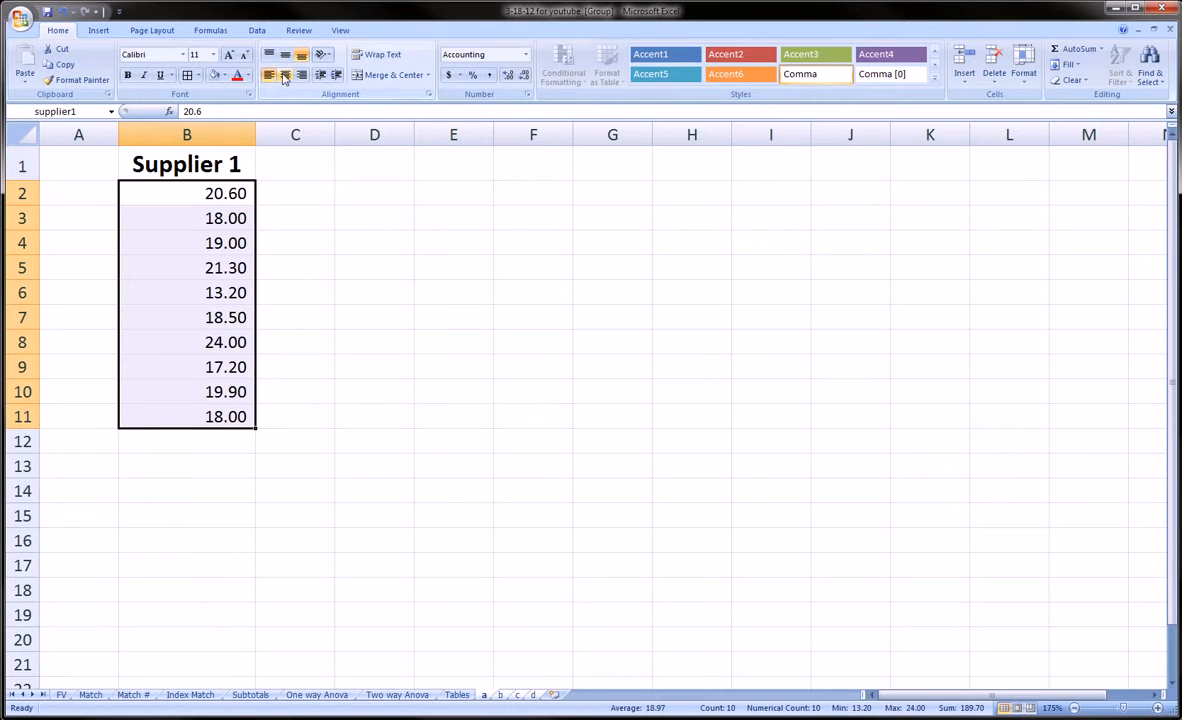
pyautogui.click(449, 76)
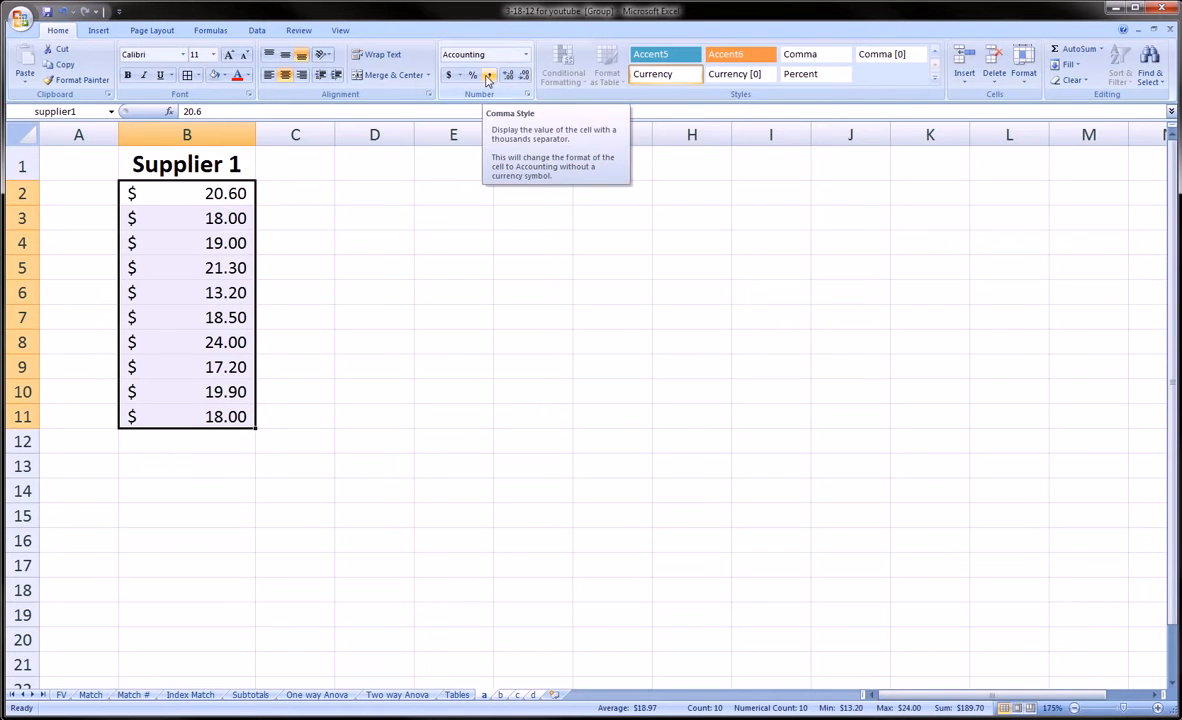
pyautogui.click(249, 245)
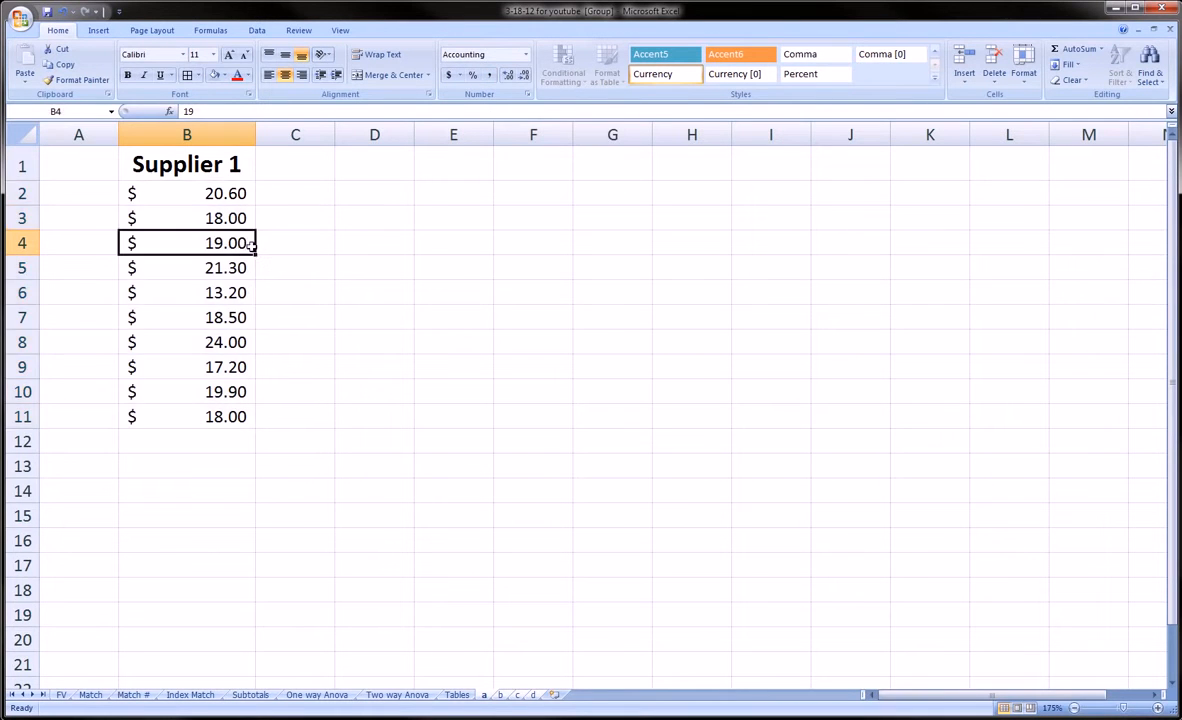
# Step: Type the labels Sum, Average, Min and Max into A12:A15
pyautogui.click(122, 465)
pyautogui.click(90, 443)
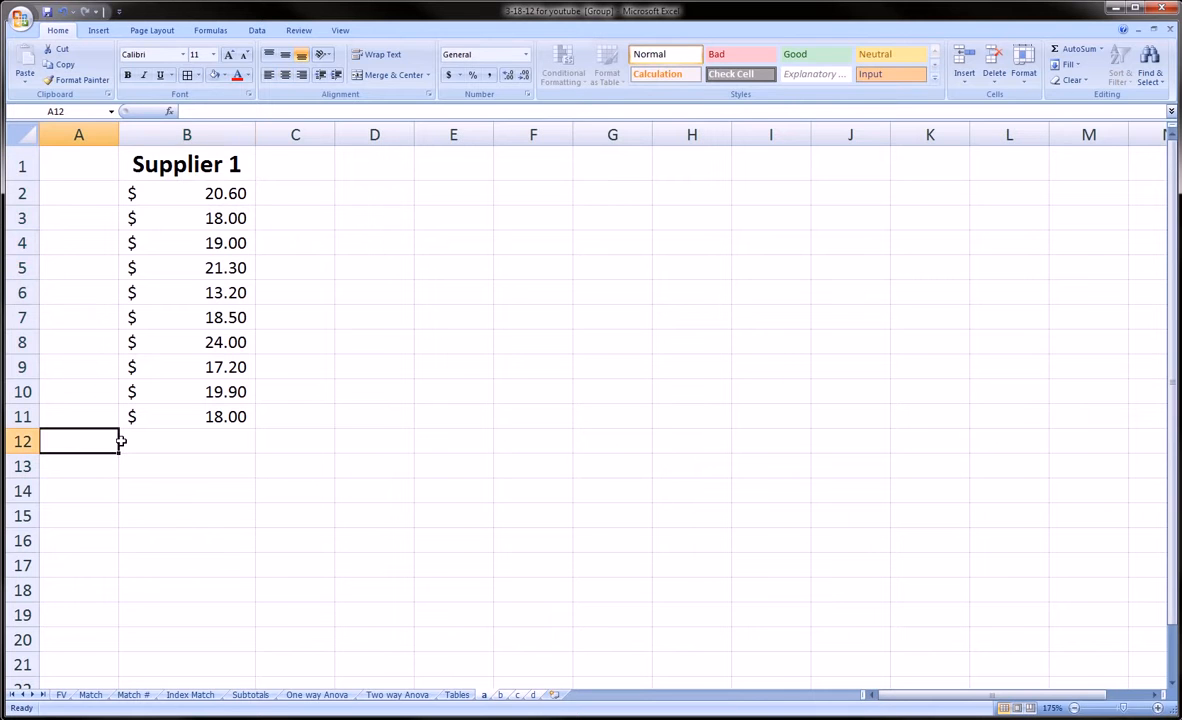
pyautogui.write('Sum')
pyautogui.press('Return')
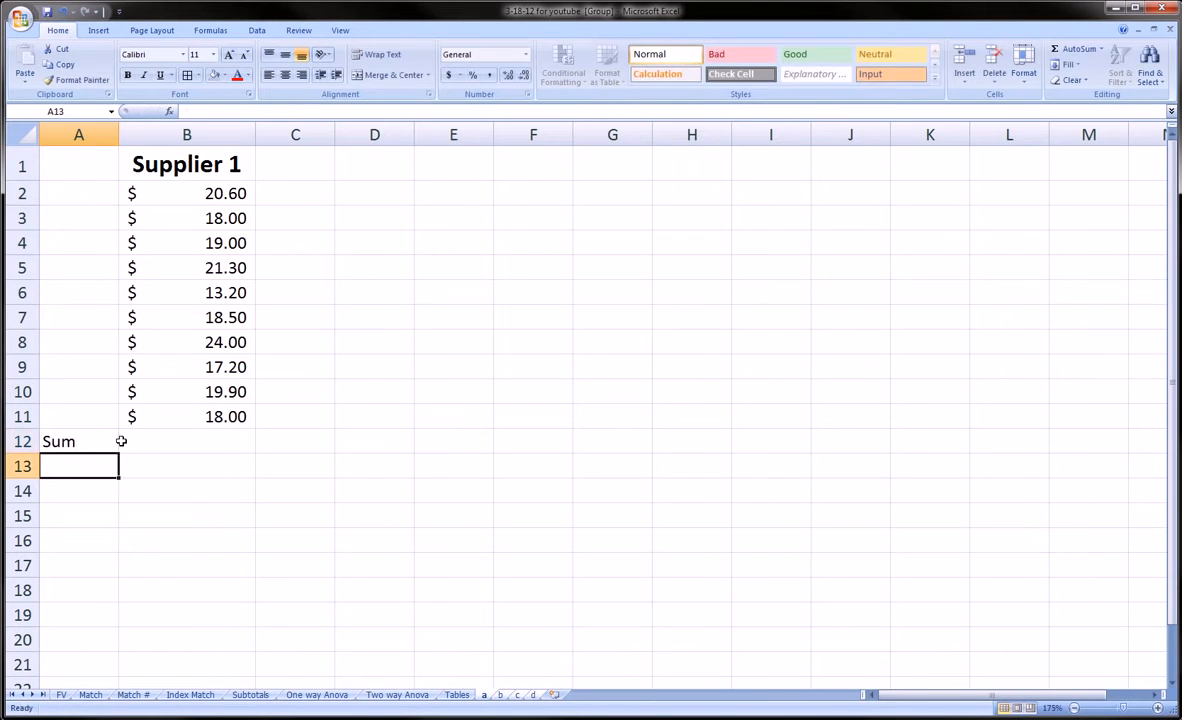
pyautogui.write('Avergae')
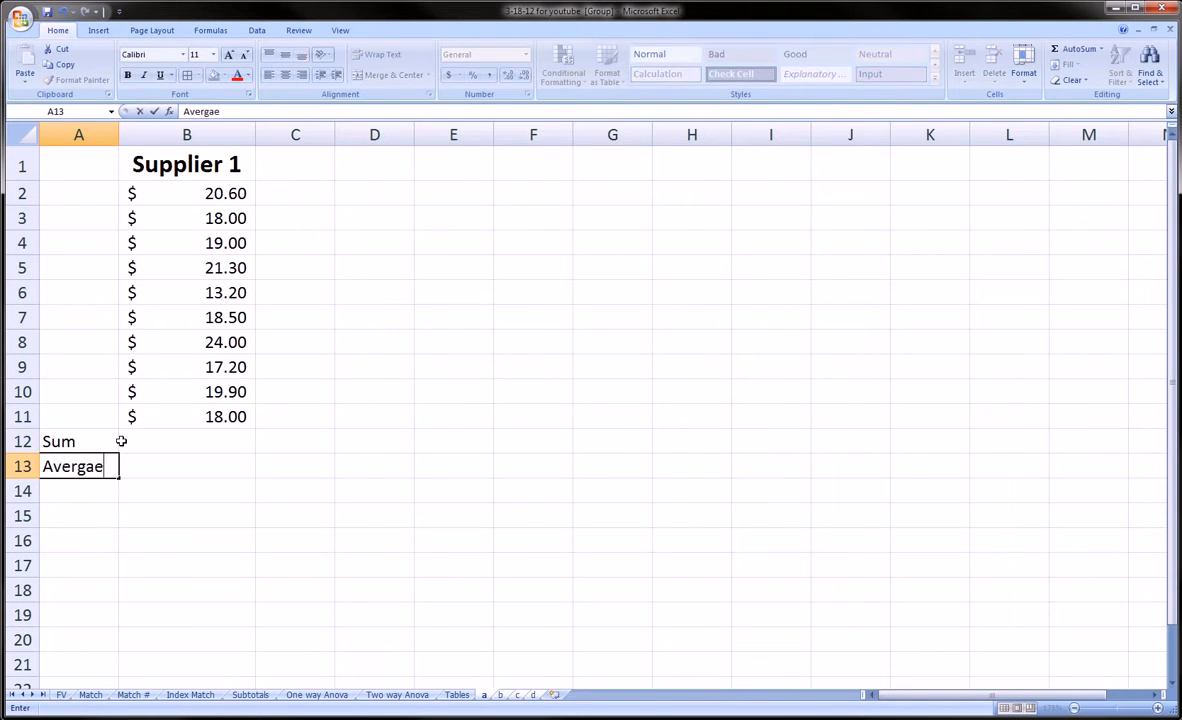
pyautogui.press('BackSpace')
pyautogui.press('BackSpace')
pyautogui.press('BackSpace')
pyautogui.write('age')
pyautogui.press('Return')
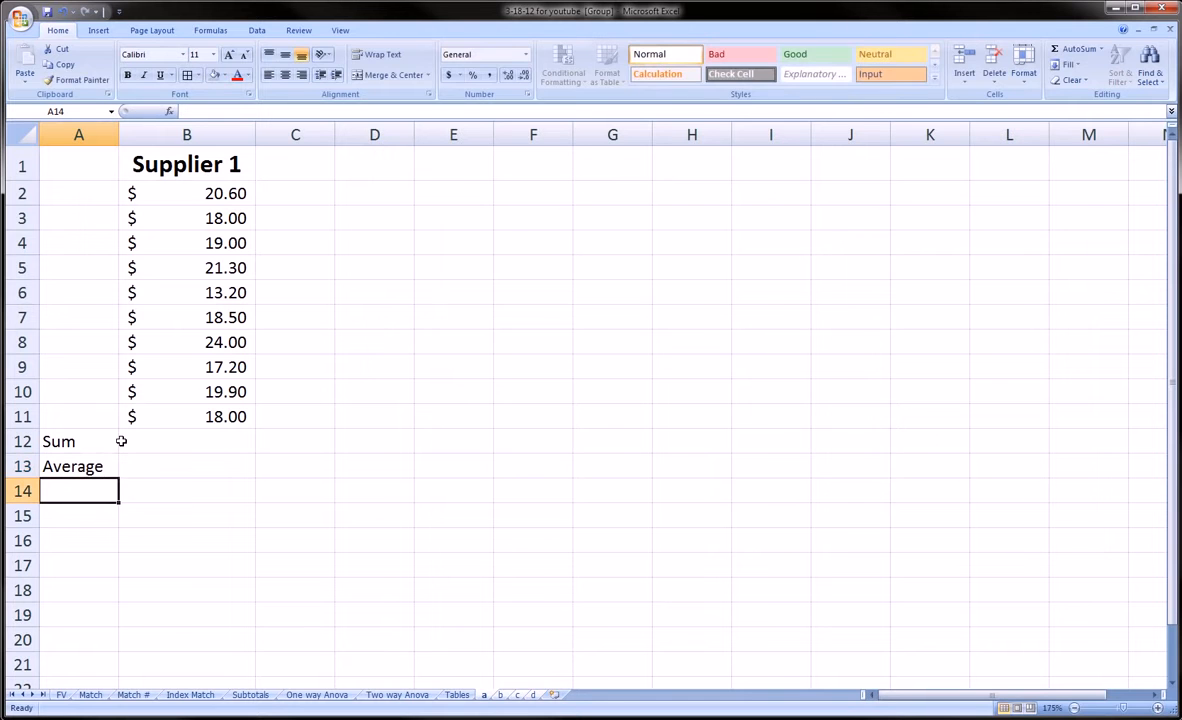
pyautogui.write('Min')
pyautogui.press('Return')
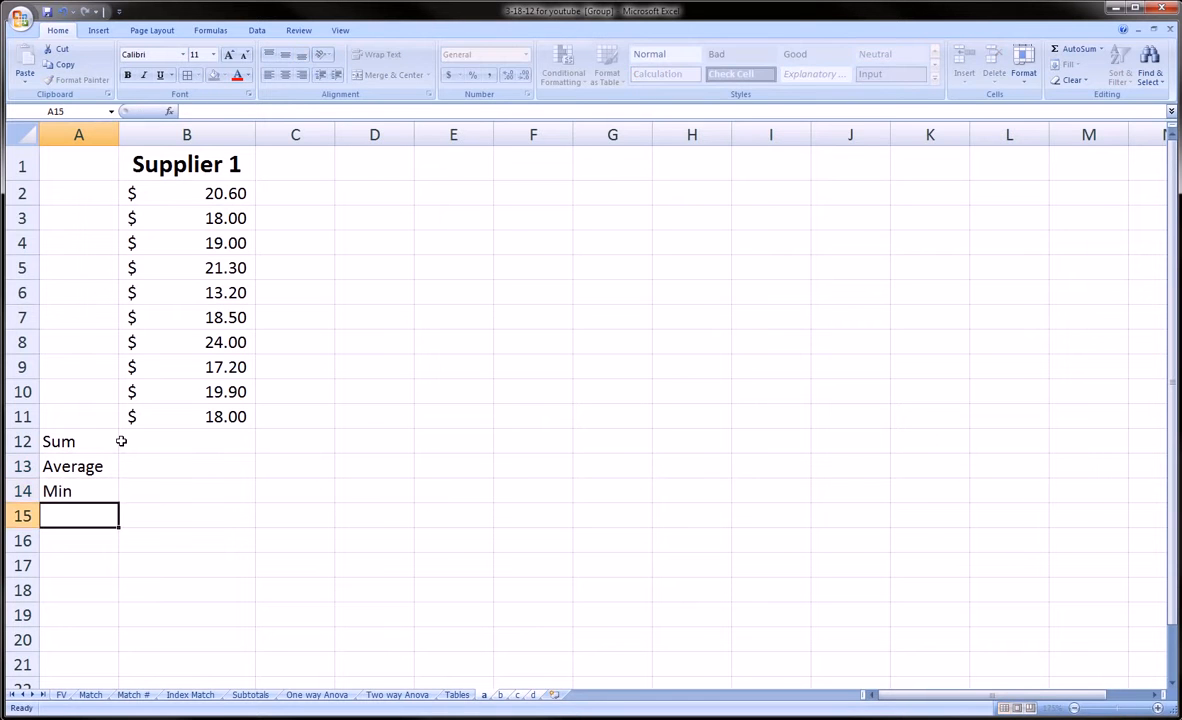
pyautogui.write('Max')
pyautogui.press('Return')
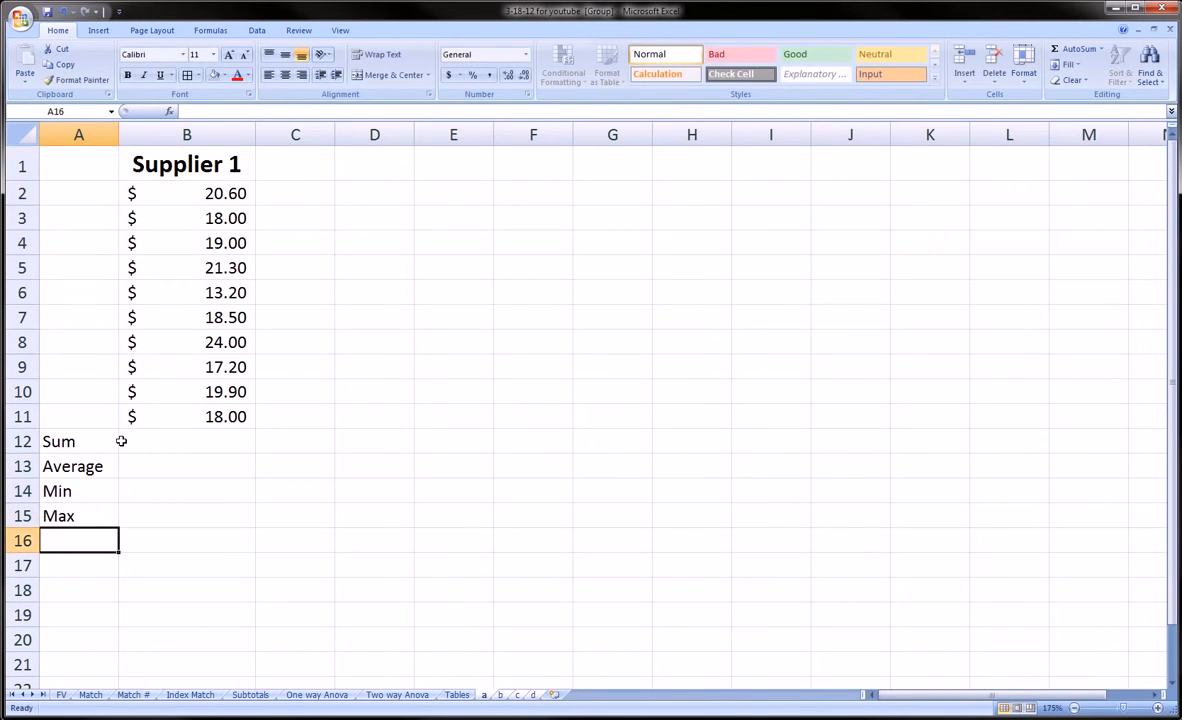
# Step: Make the four summary labels in A12:A15 bold
pyautogui.moveTo(105, 441); pyautogui.dragTo(95, 512)
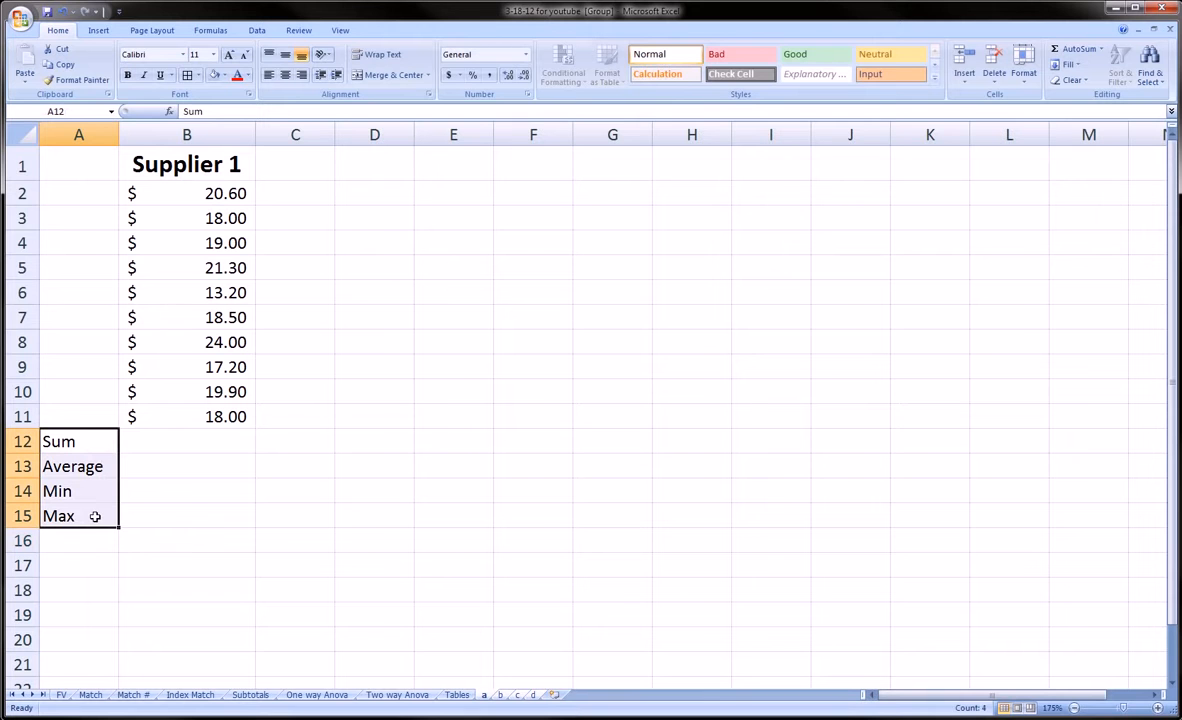
pyautogui.hotkey('ctrl', 'b')
pyautogui.click(158, 441)
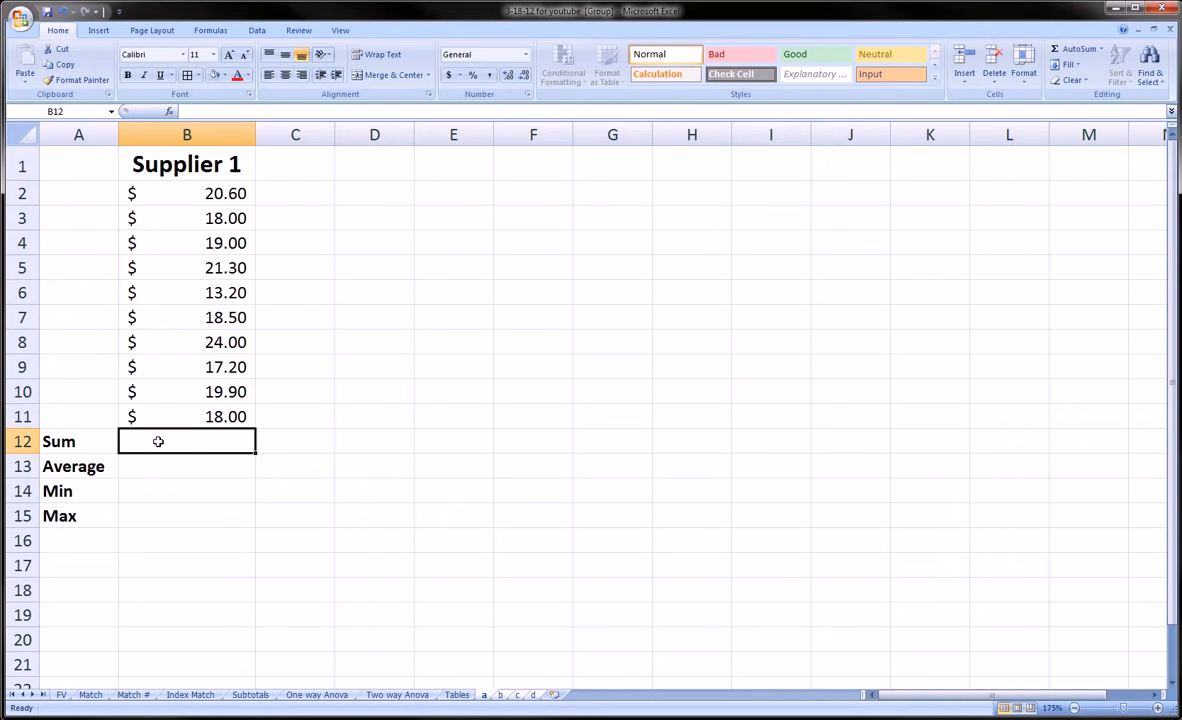
# Step: Enter SUM and AVERAGE formulas over supplier1 in B12 and B13, giving 189.7 and 18.97
pyautogui.write('=')
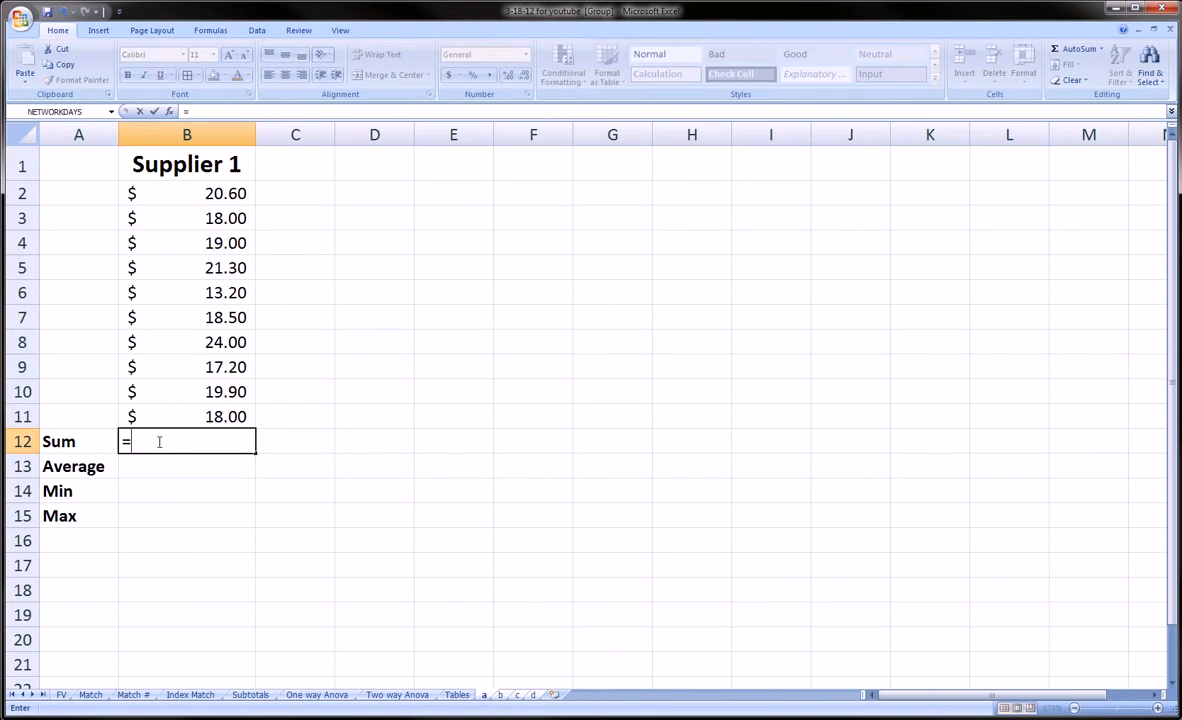
pyautogui.write('sum(')
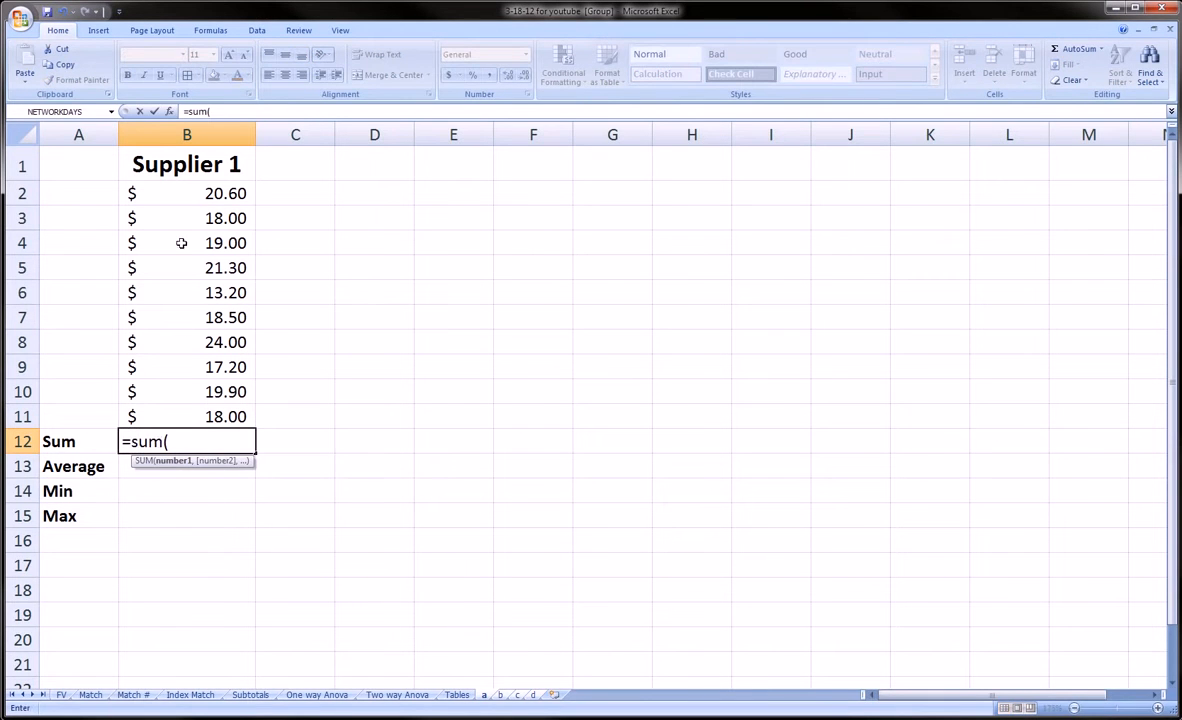
pyautogui.moveTo(187, 190); pyautogui.dragTo(199, 401)
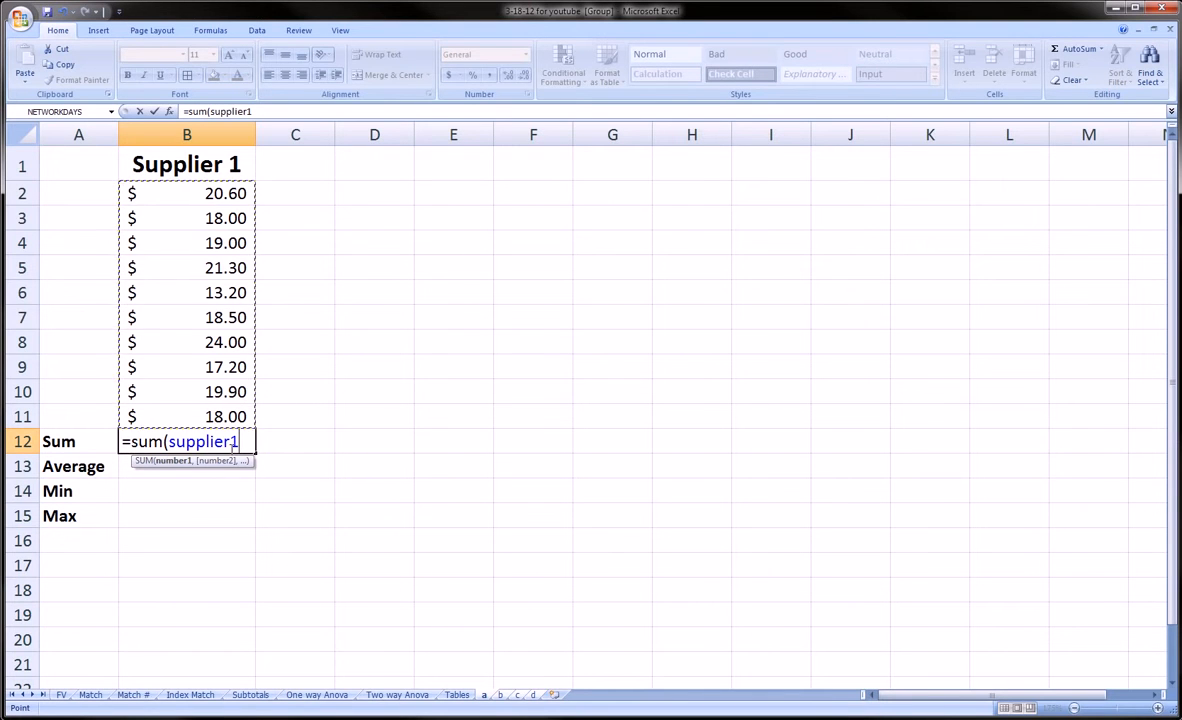
pyautogui.write(')')
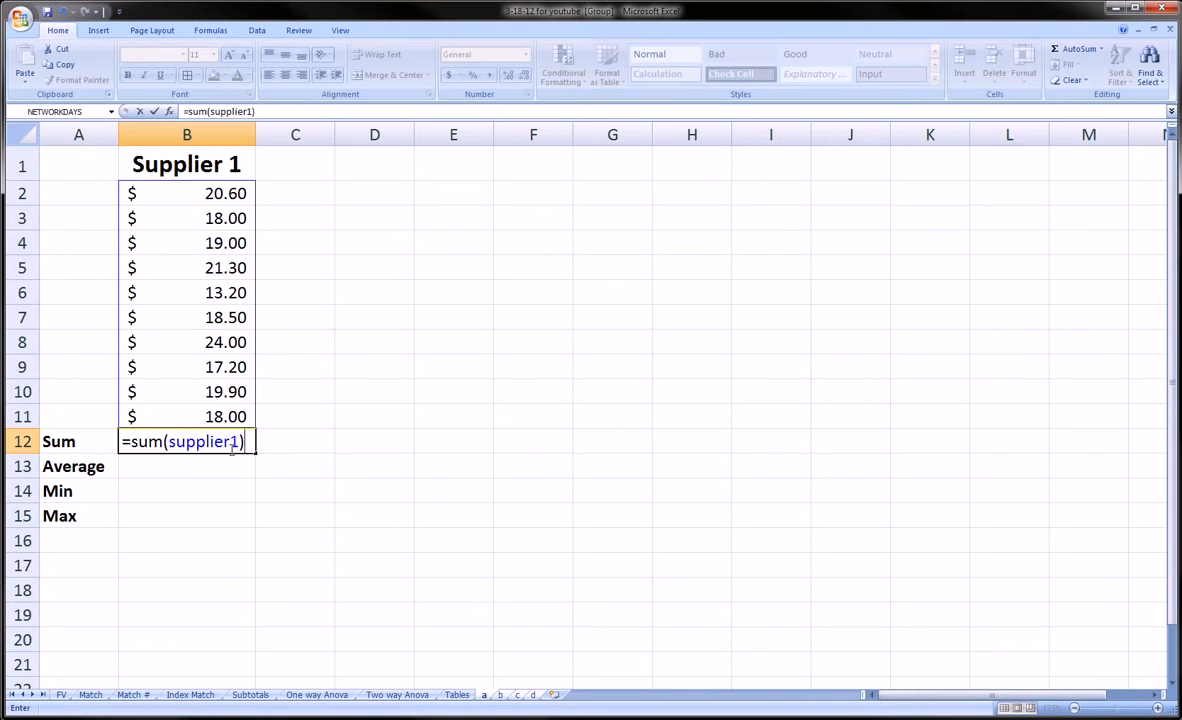
pyautogui.press('Return')
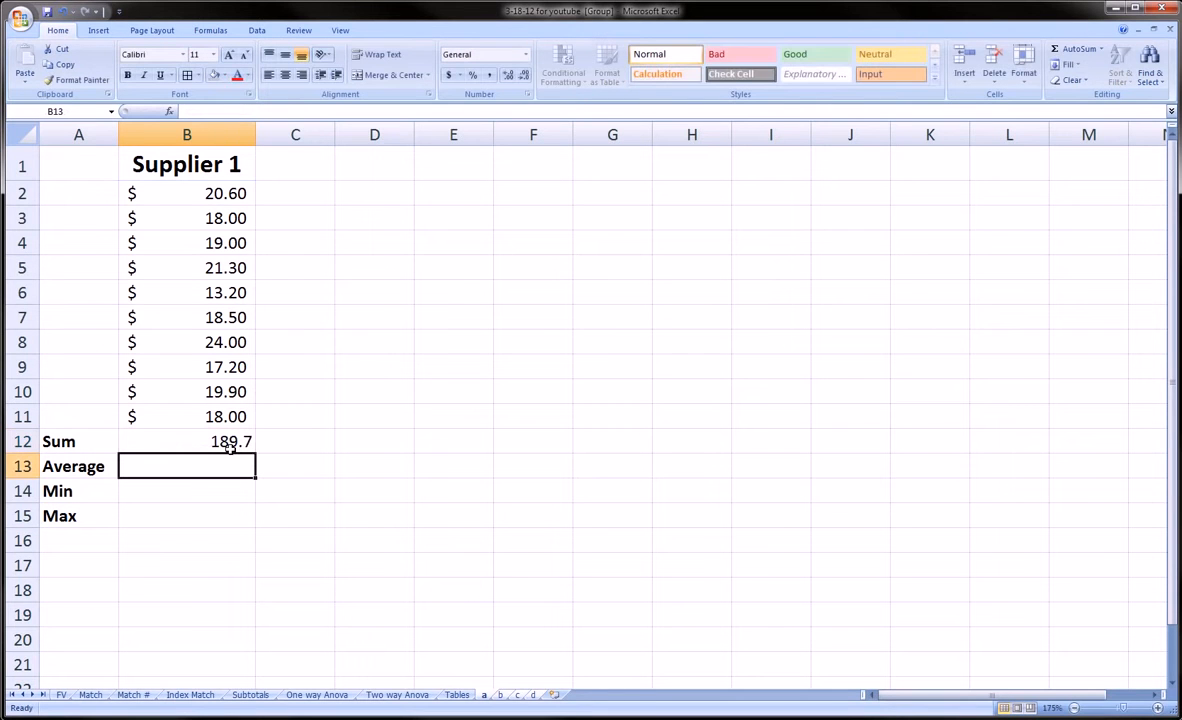
pyautogui.write('=average*')
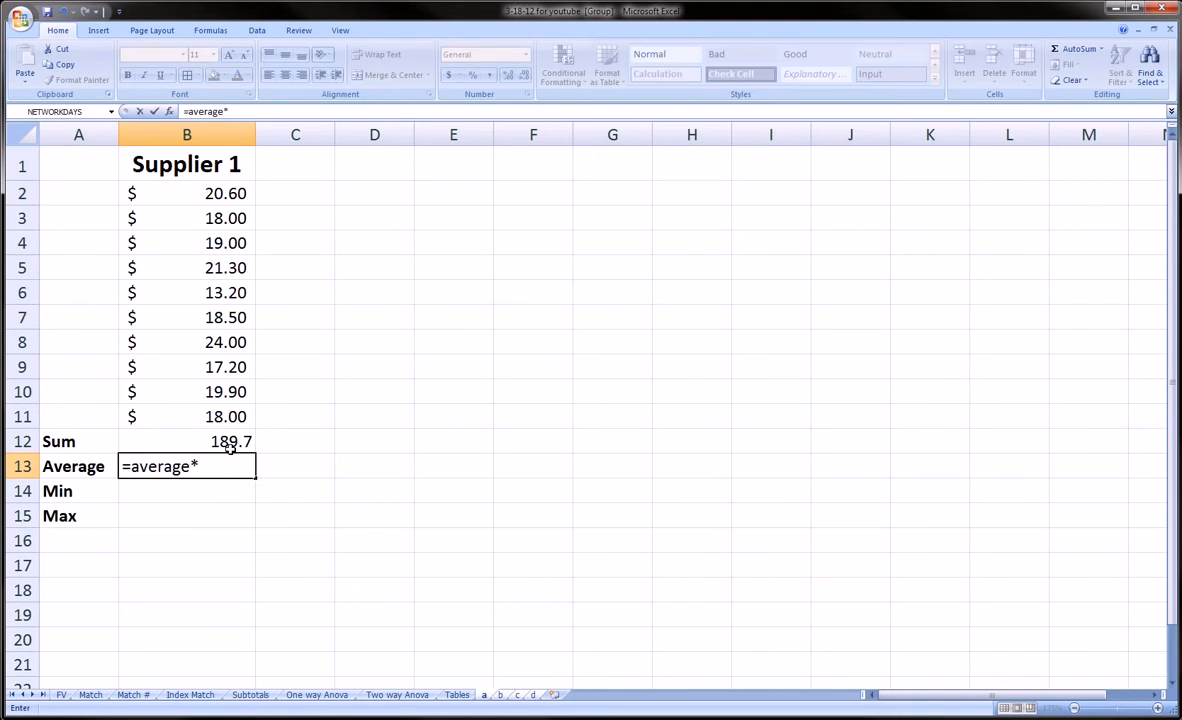
pyautogui.press('BackSpace')
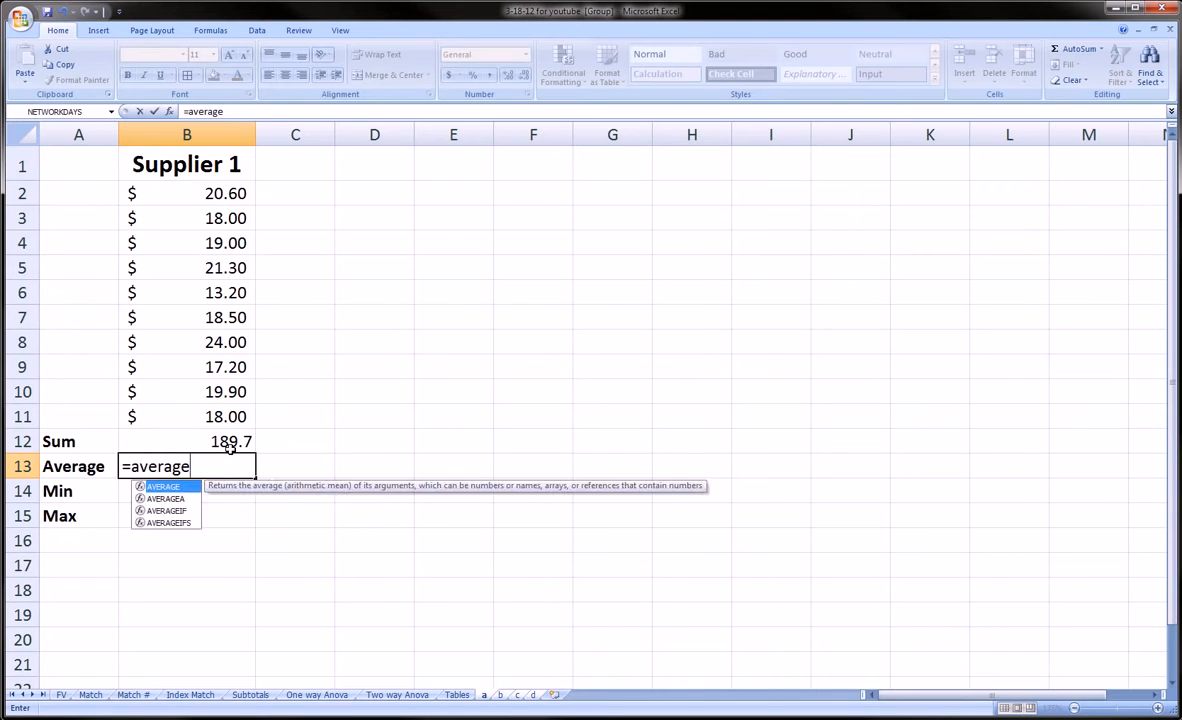
pyautogui.write('(')
pyautogui.moveTo(170, 193); pyautogui.dragTo(194, 405)
pyautogui.press('Return')
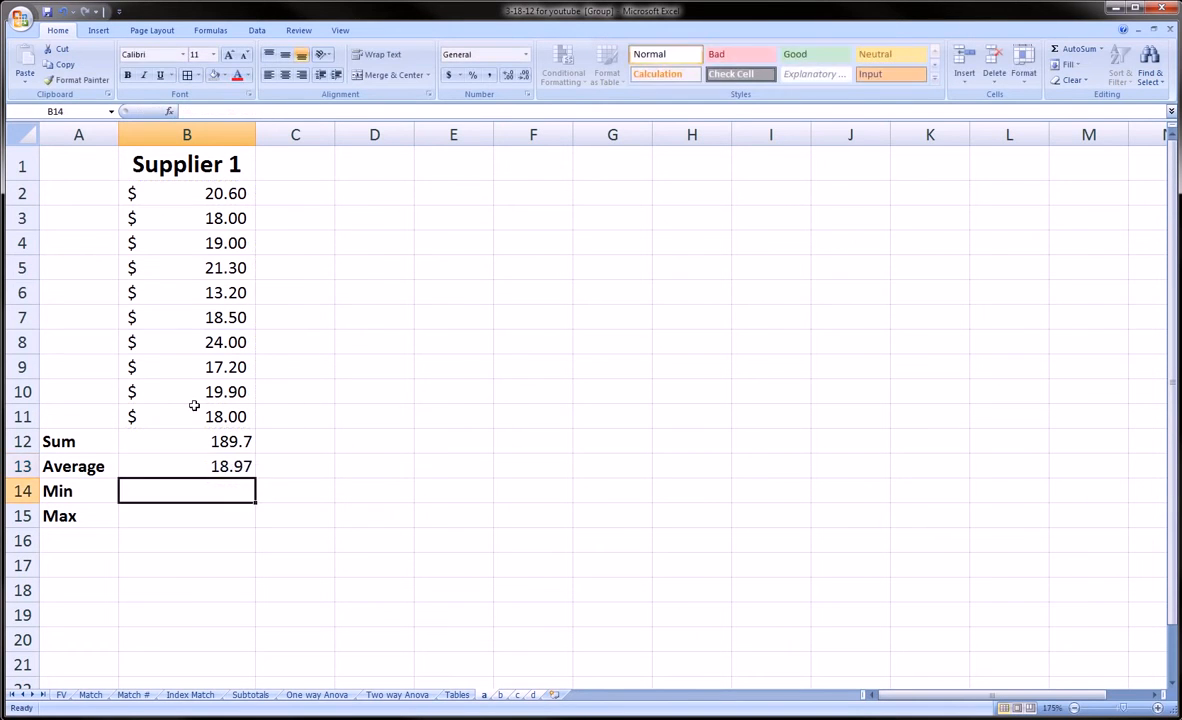
# Step: Enter MIN and MAX formulas over supplier1 in B14 and B15, giving 13.2 and 24
pyautogui.write('=min(')
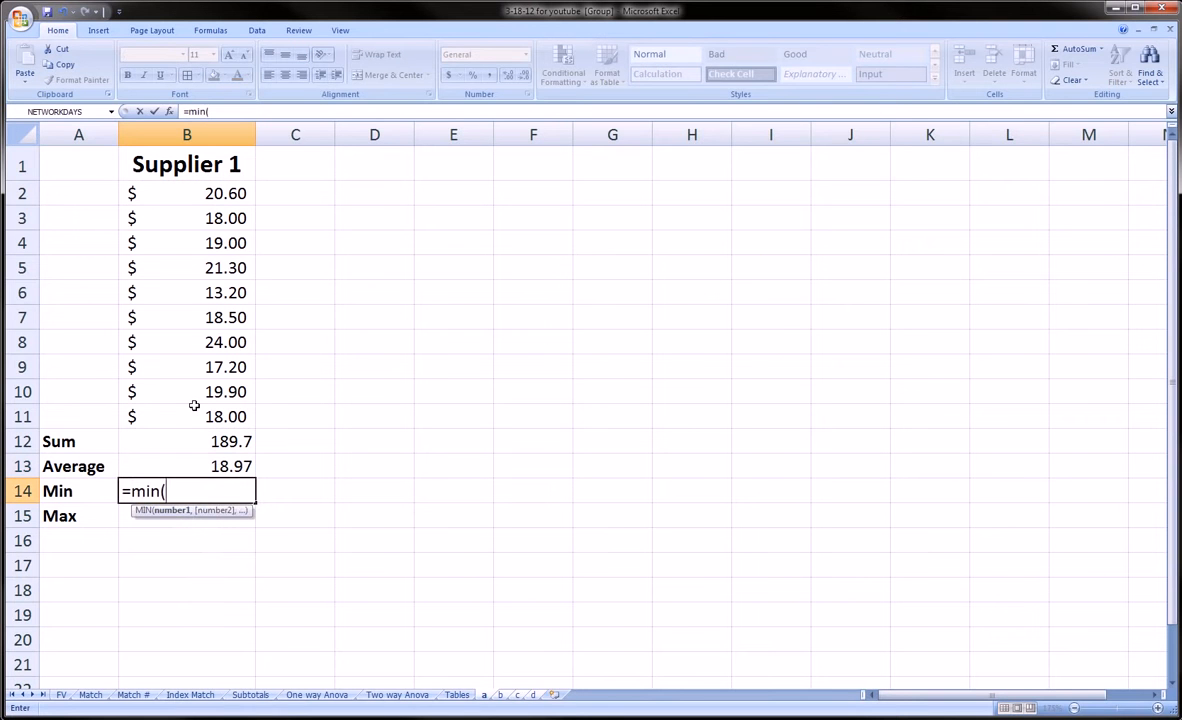
pyautogui.moveTo(203, 196); pyautogui.dragTo(206, 412)
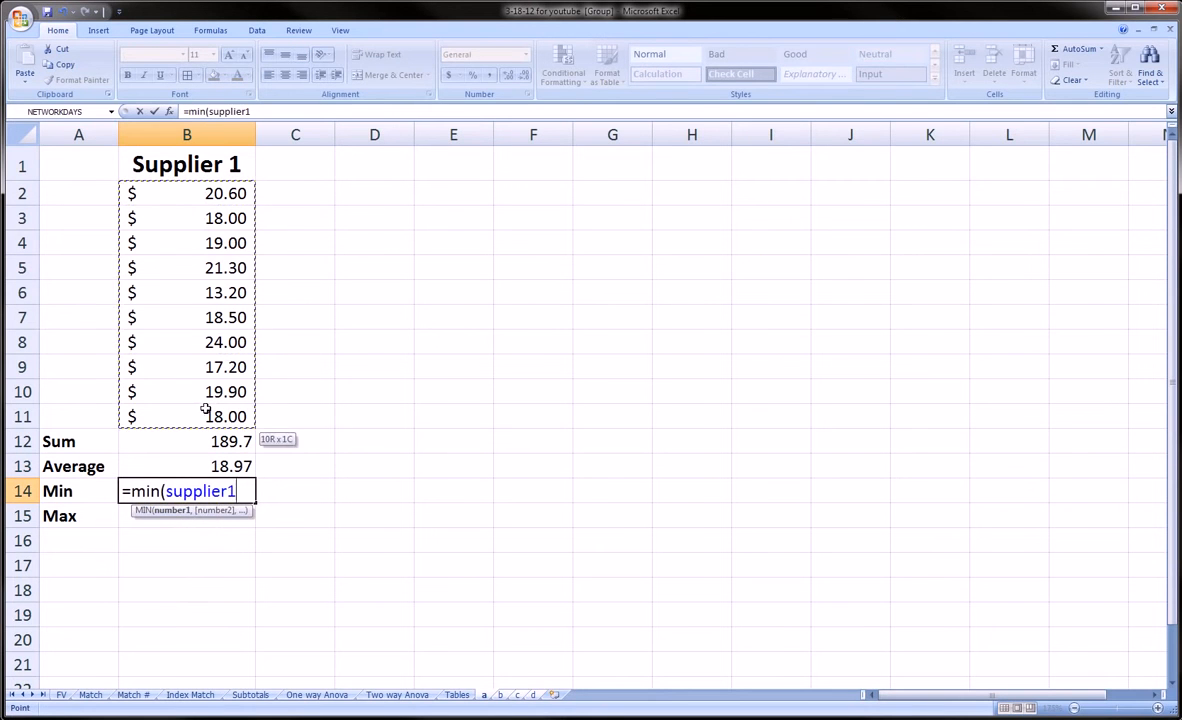
pyautogui.press('Return')
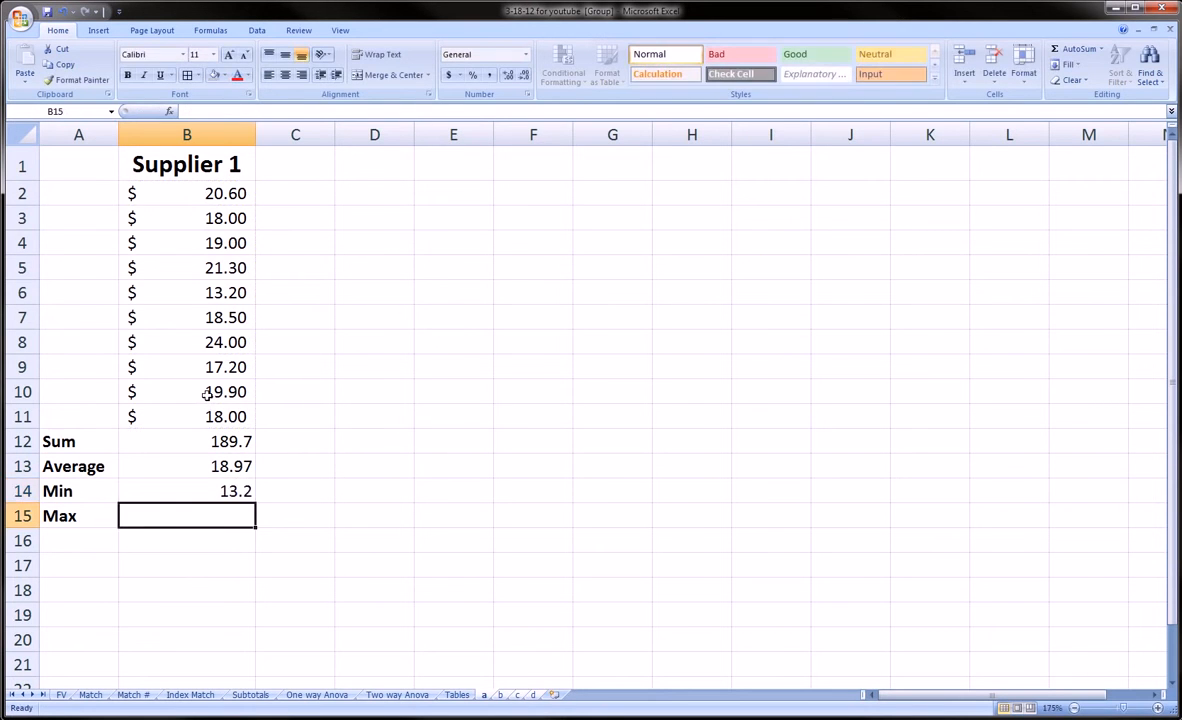
pyautogui.write('=max(')
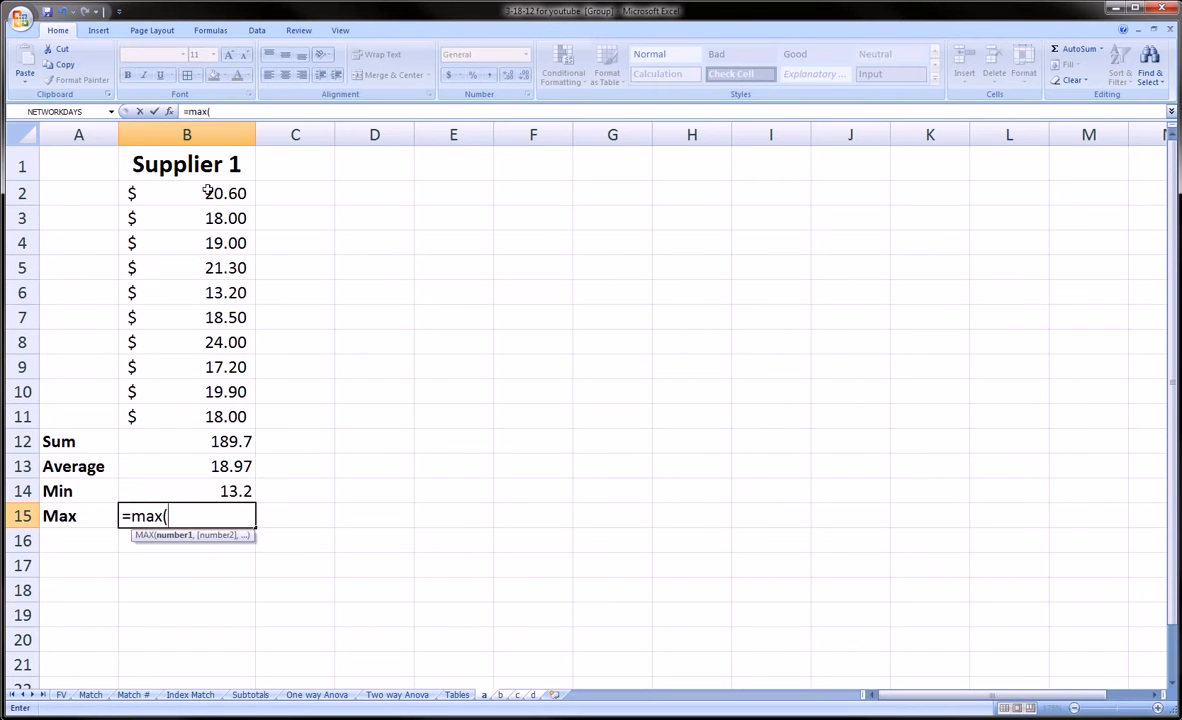
pyautogui.moveTo(206, 190); pyautogui.dragTo(215, 413)
pyautogui.write(')')
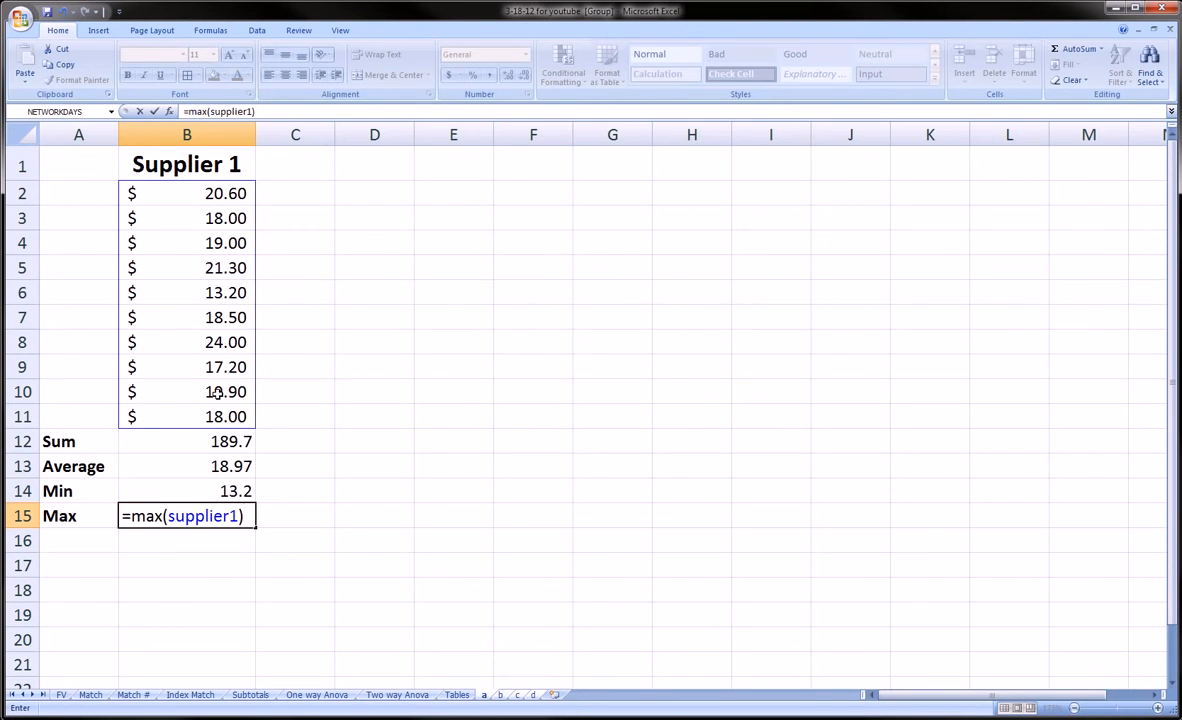
pyautogui.press('Return')
pyautogui.moveTo(235, 441); pyautogui.dragTo(235, 515)
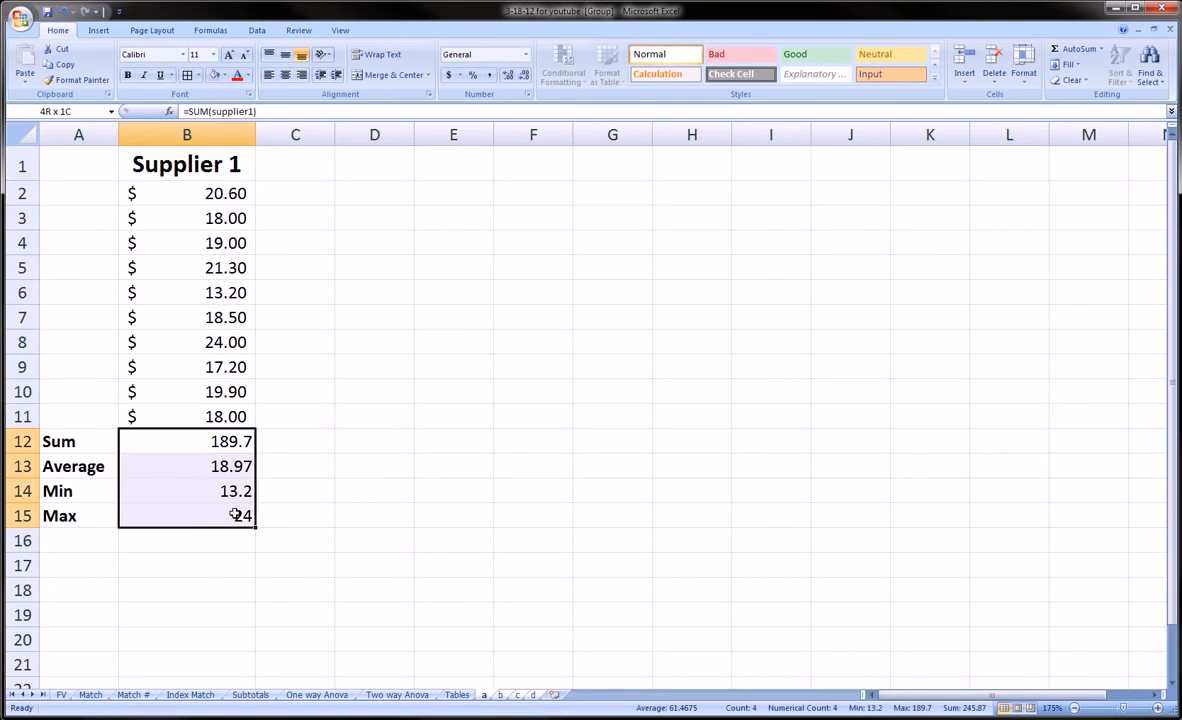
# Step: Format the B12:B15 results as bold two-decimal Comma Style at 10 point
pyautogui.click(487, 76)
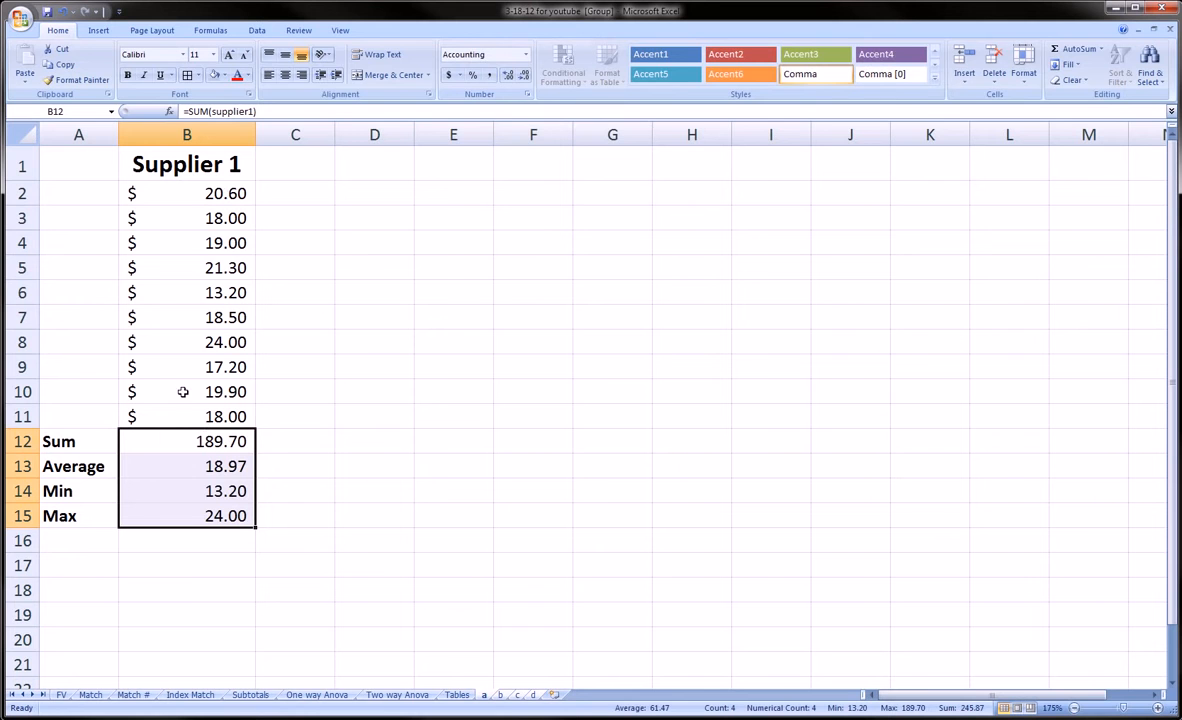
pyautogui.click(128, 77)
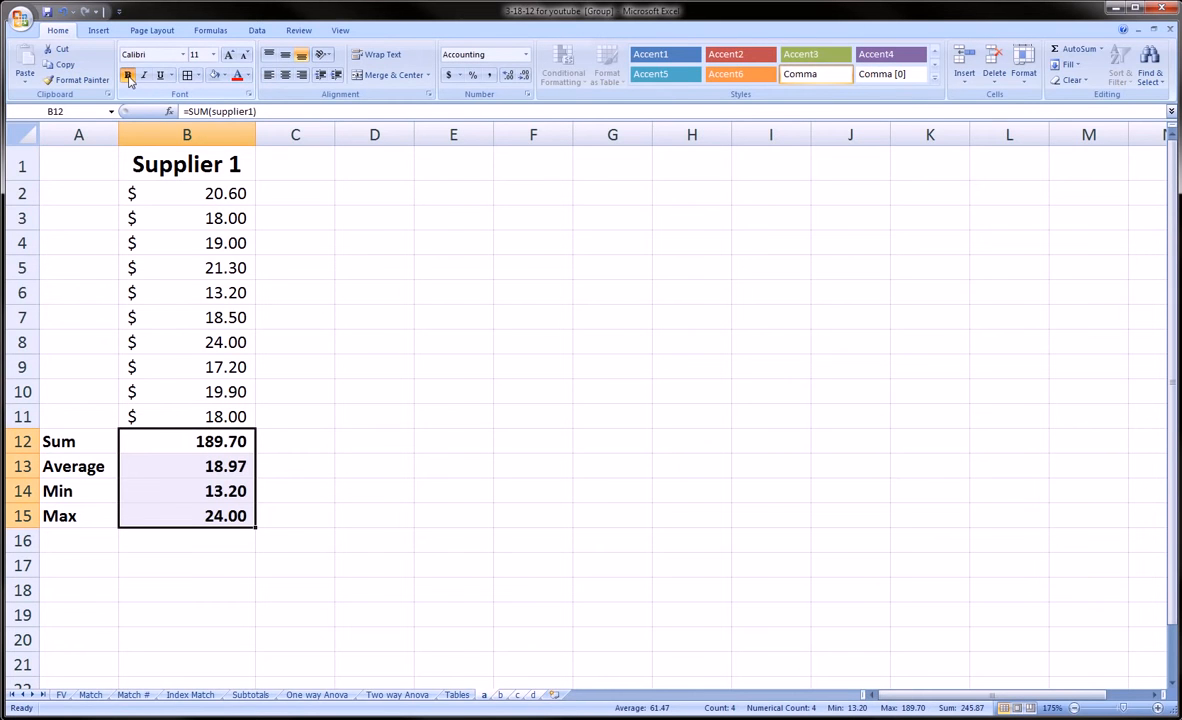
pyautogui.click(243, 56)
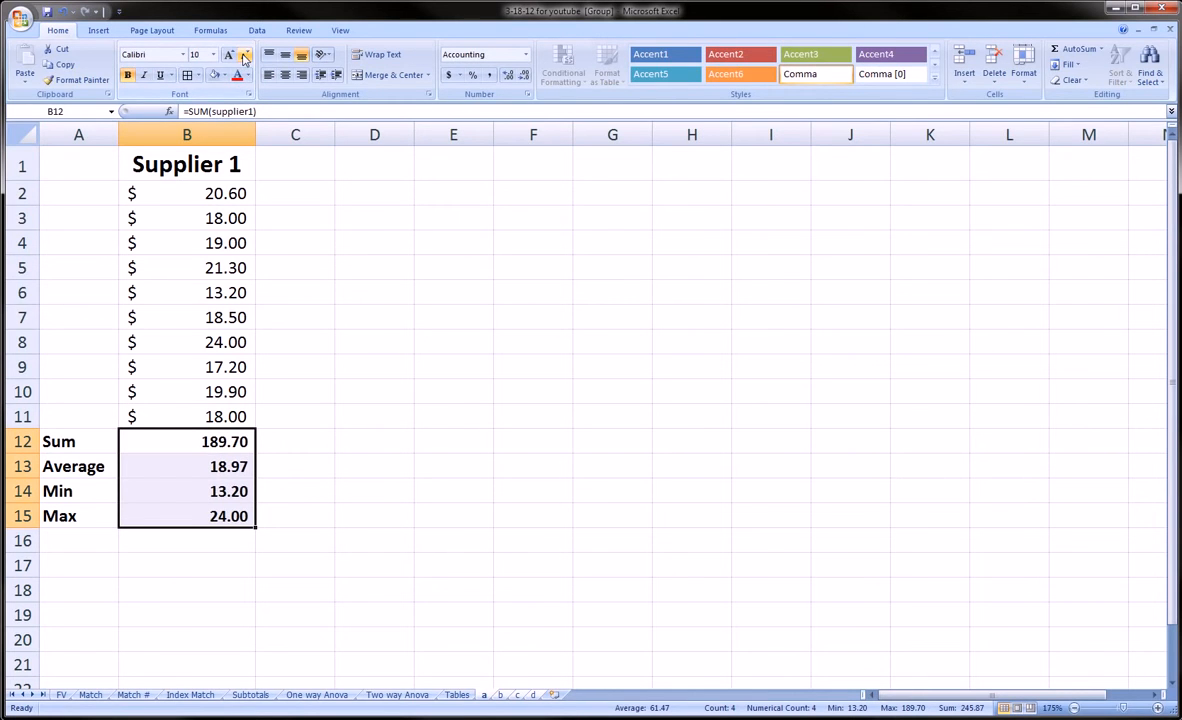
pyautogui.click(403, 535)
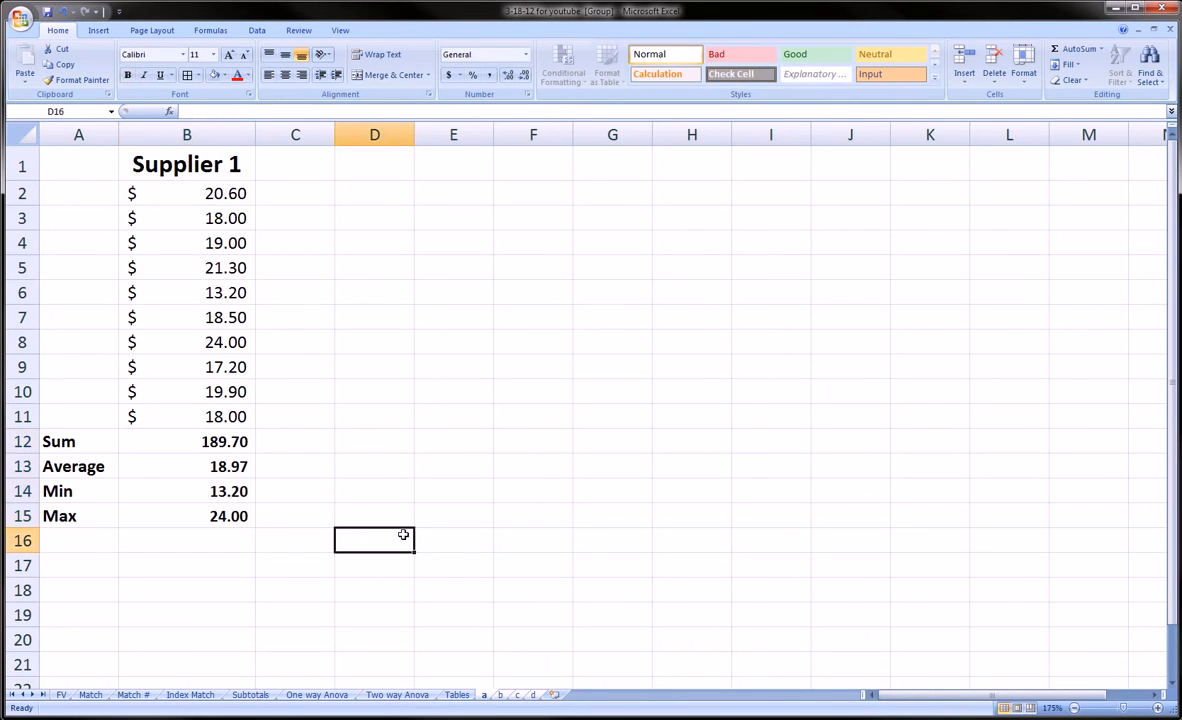
# Step: Put All Borders around the ten Supplier 1 value cells B2:B11
pyautogui.click(196, 193)
pyautogui.moveTo(207, 209); pyautogui.dragTo(211, 417)
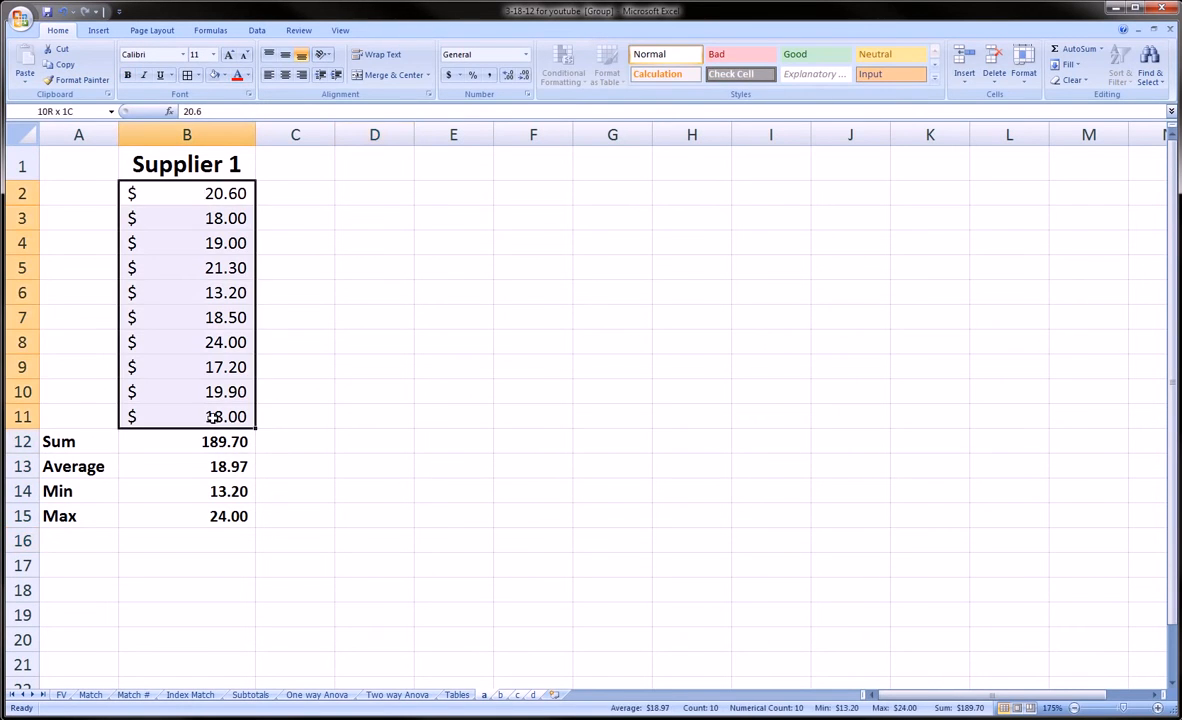
pyautogui.click(187, 76)
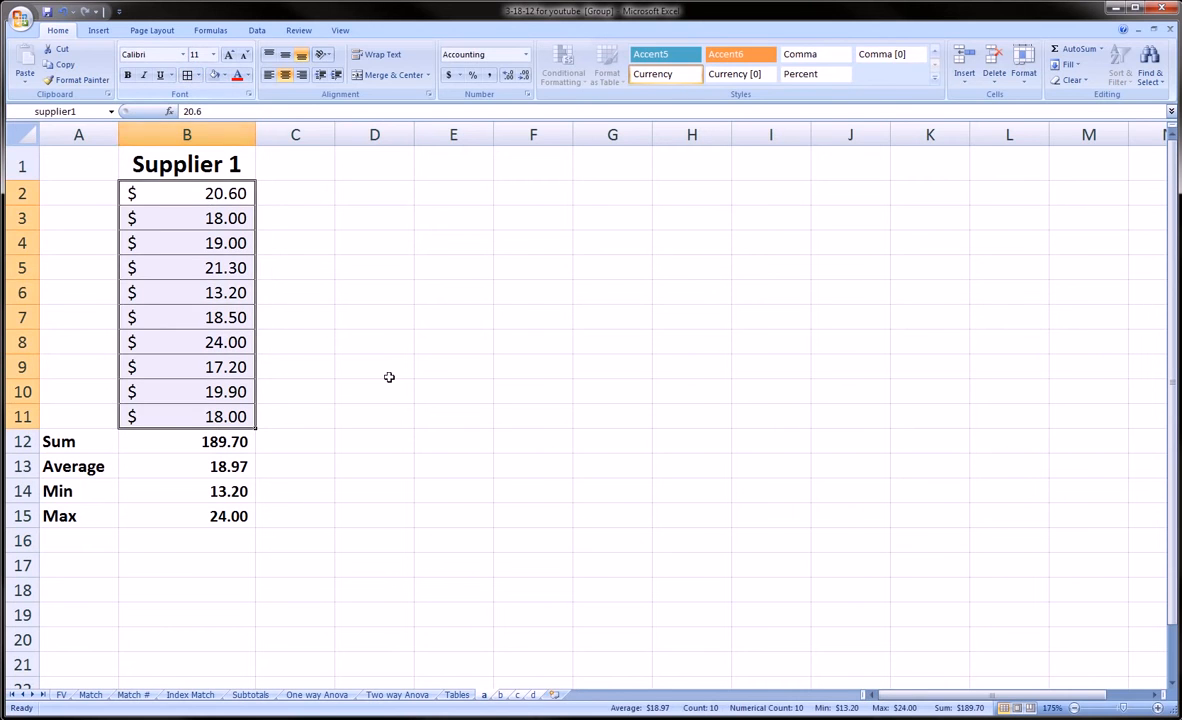
pyautogui.click(360, 358)
# Step: Fill the Supplier 1 header cell B1 light blue
pyautogui.click(222, 168)
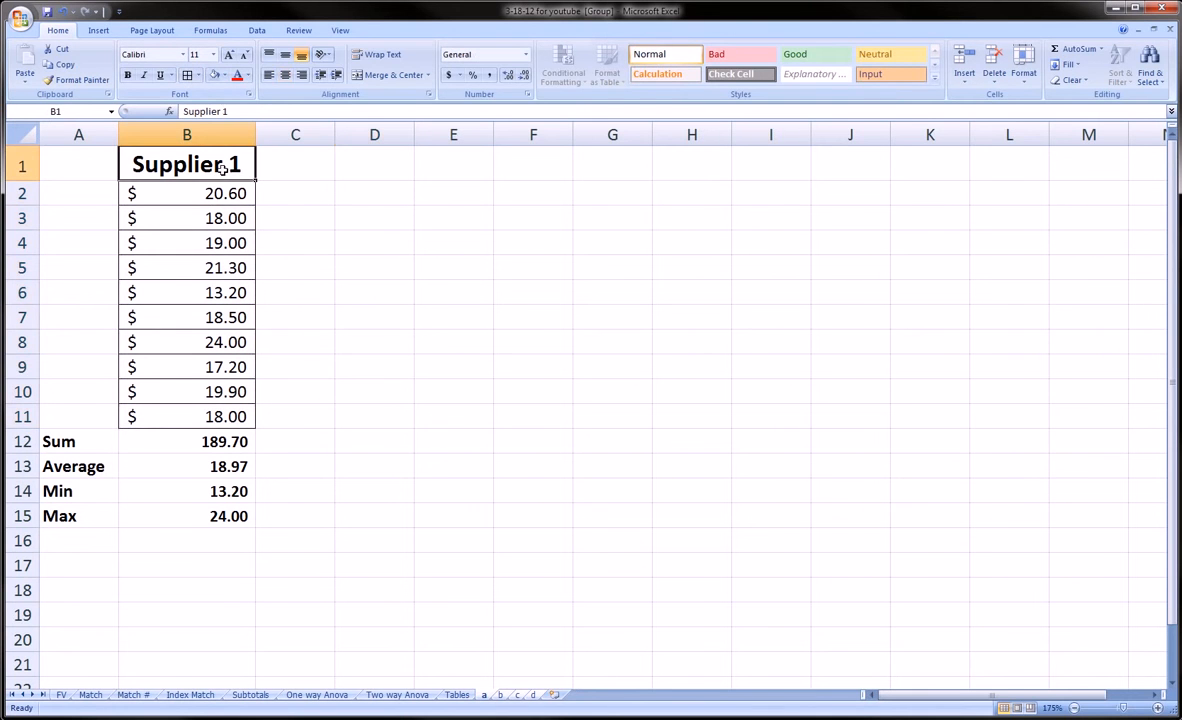
pyautogui.click(223, 76)
pyautogui.click(245, 122)
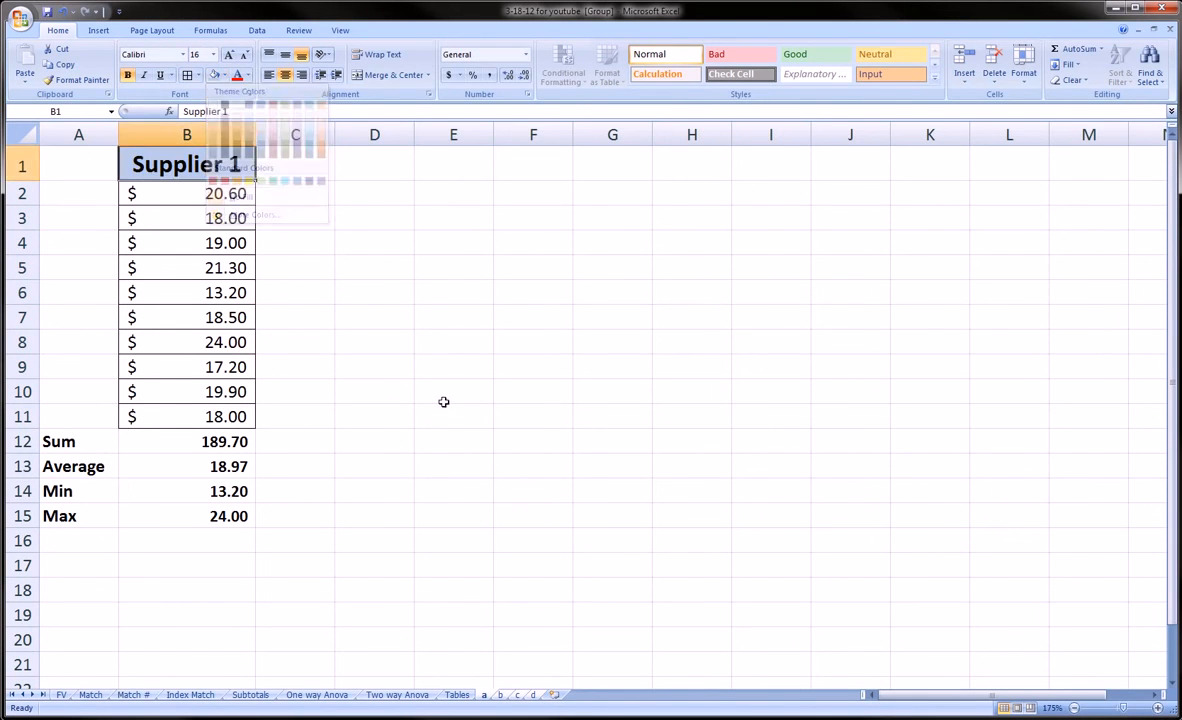
pyautogui.click(443, 397)
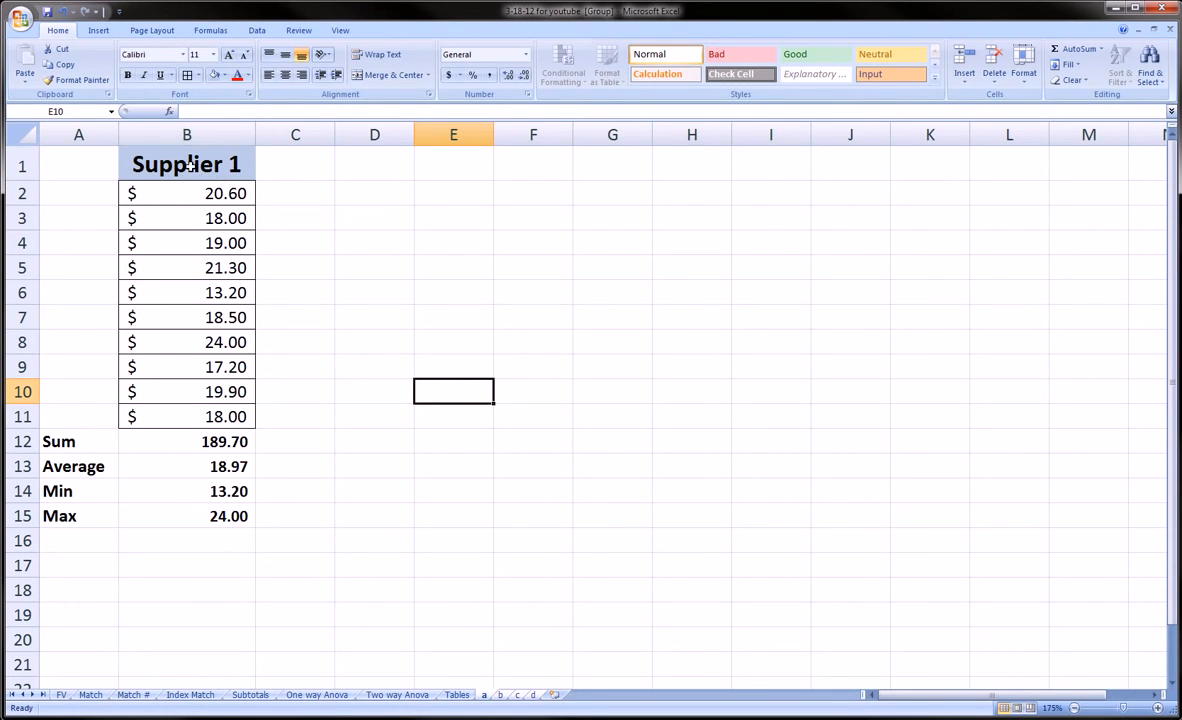
pyautogui.click(502, 696)
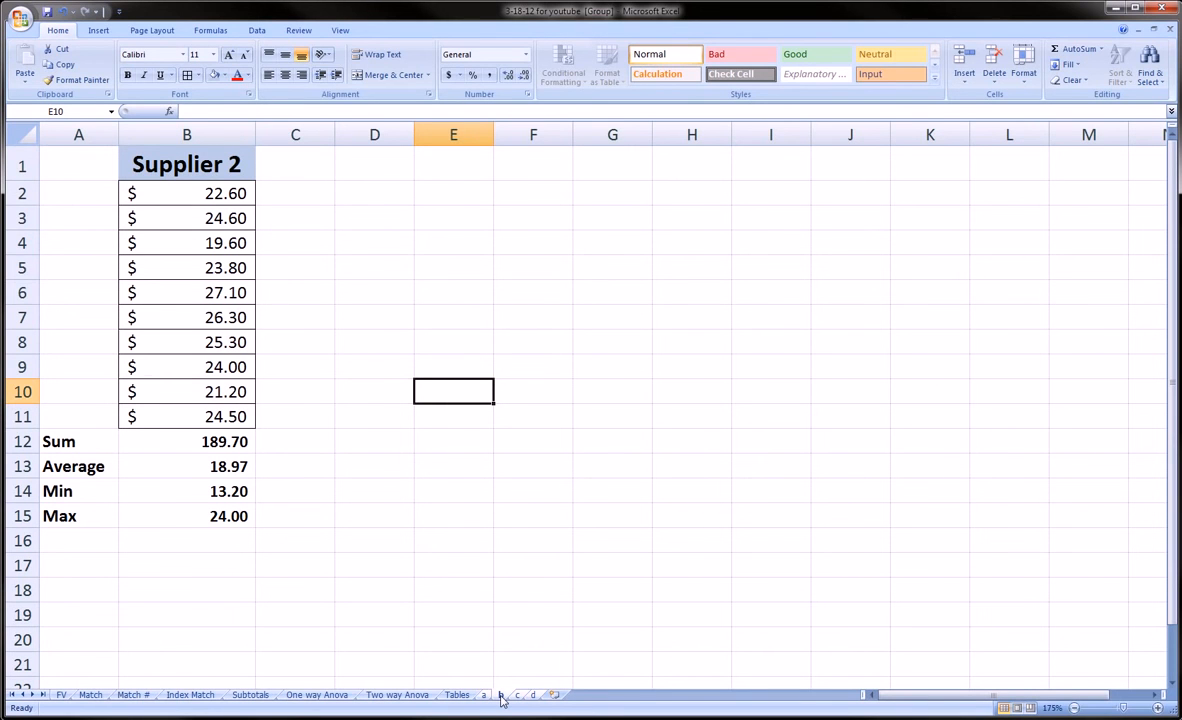
pyautogui.moveTo(212, 151); pyautogui.dragTo(222, 516)
pyautogui.click(216, 441)
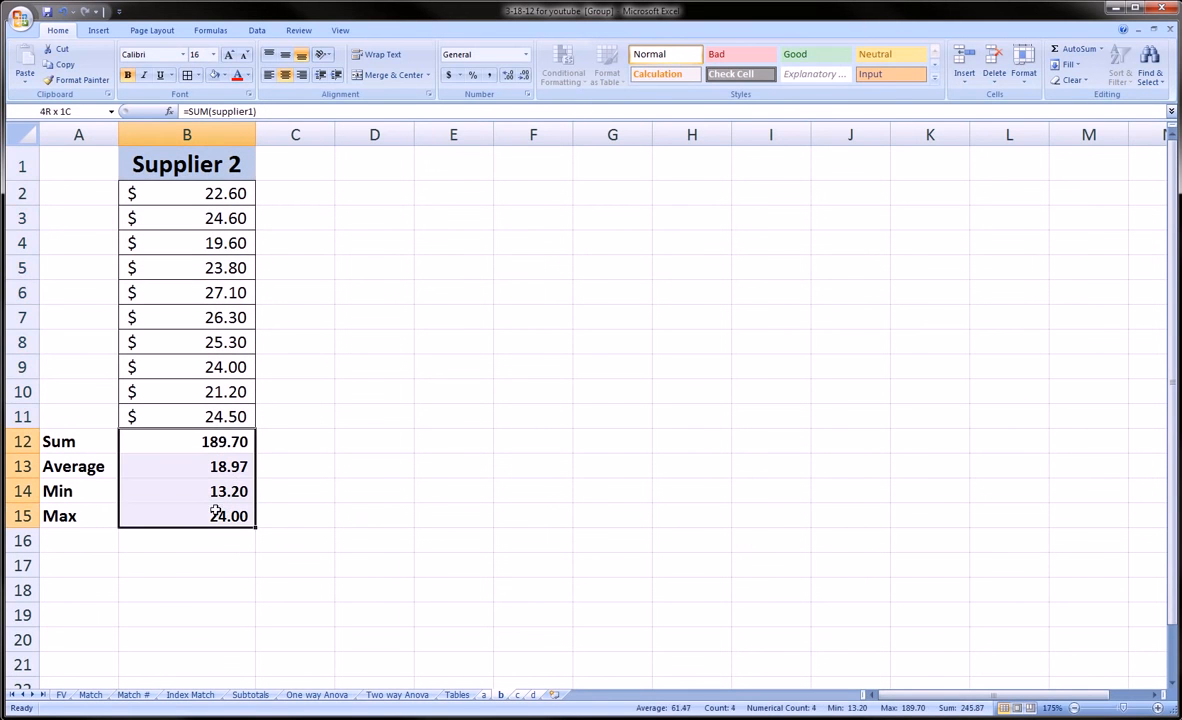
pyautogui.click(518, 695)
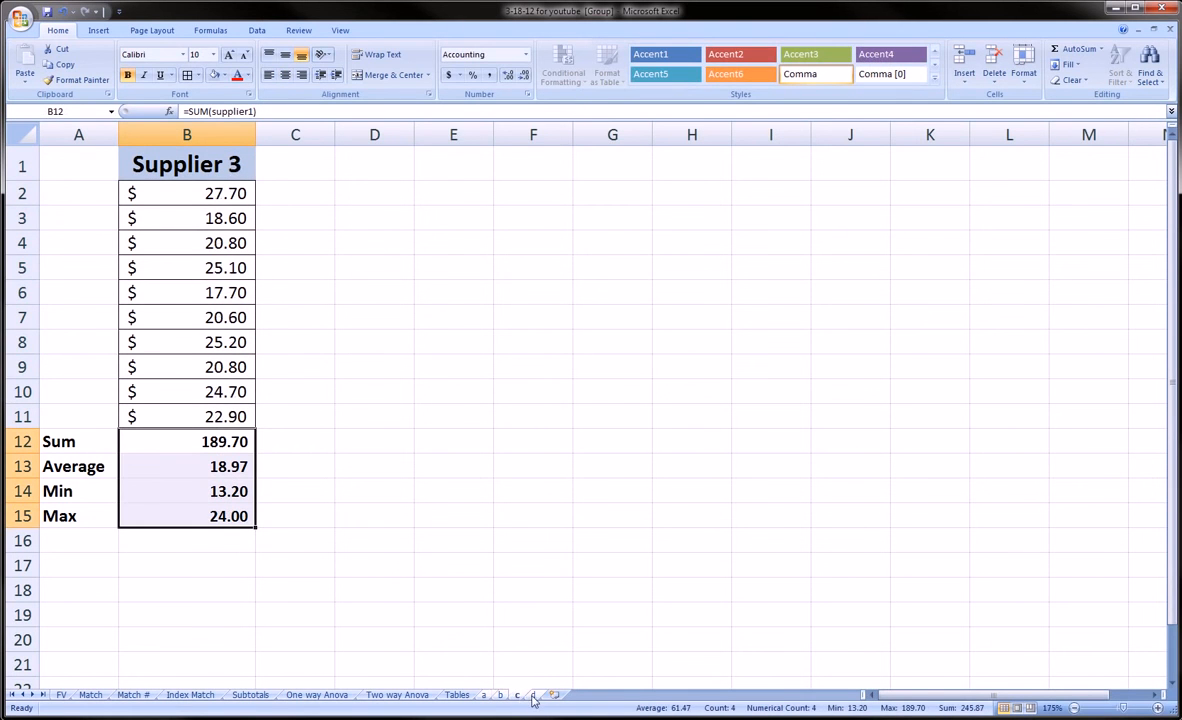
pyautogui.click(533, 695)
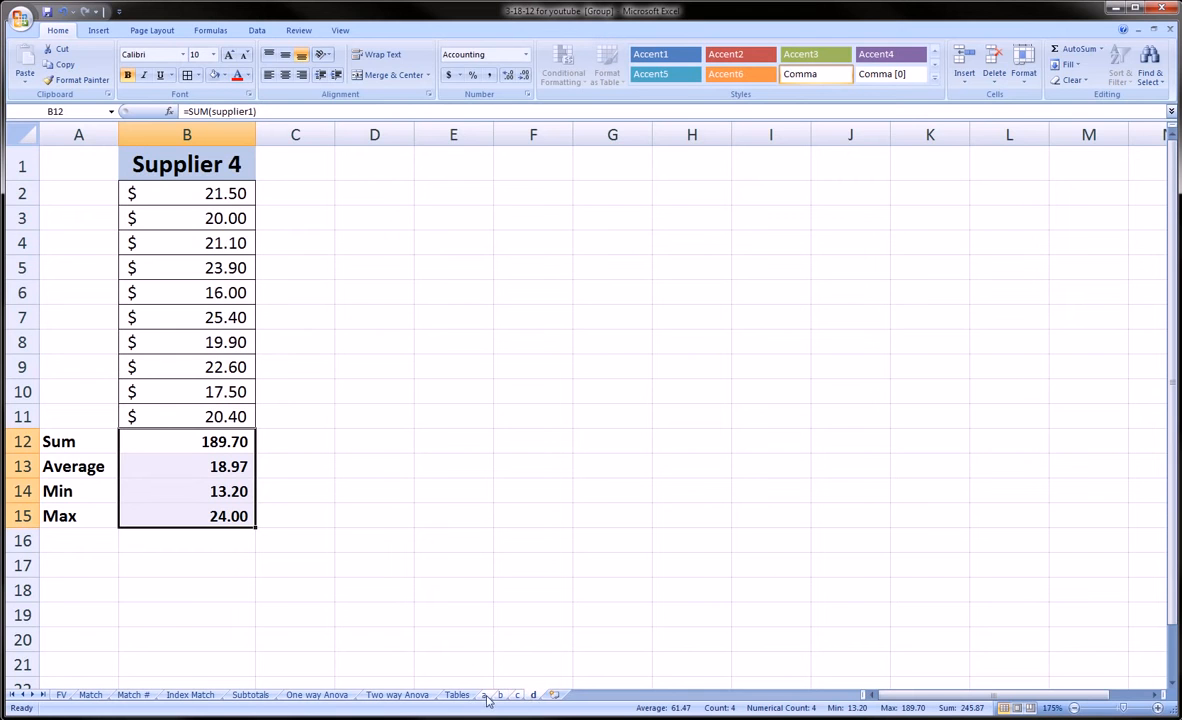
pyautogui.click(484, 695)
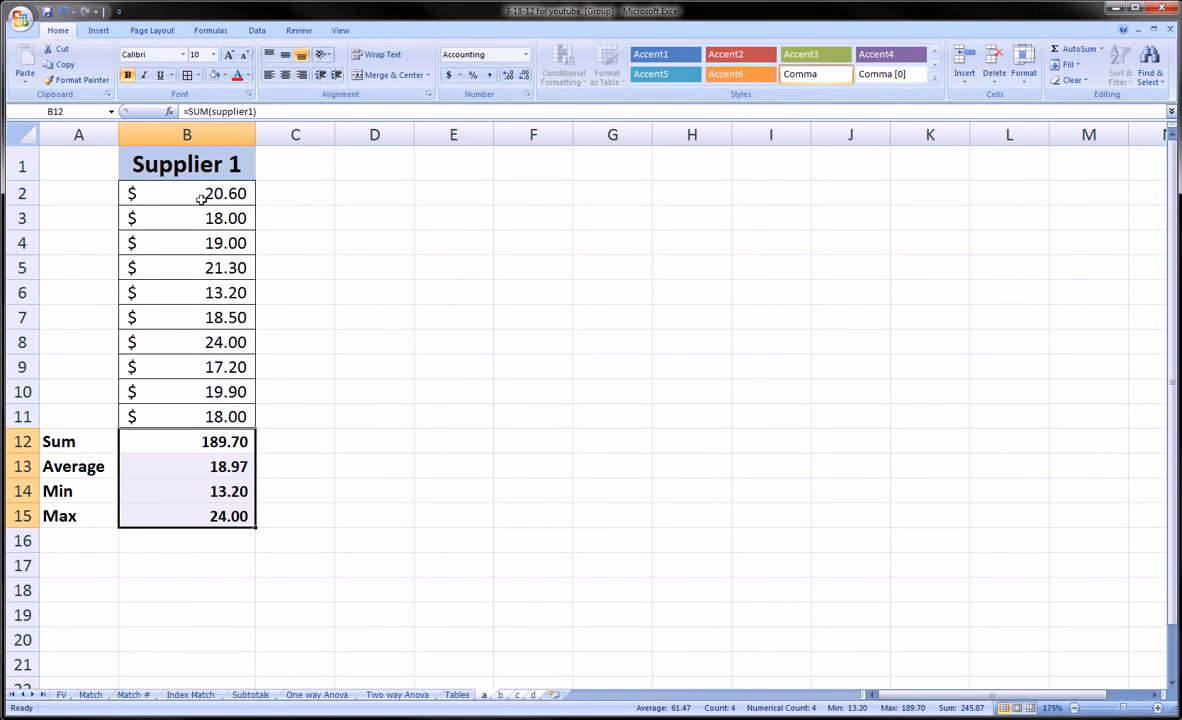
pyautogui.click(362, 486)
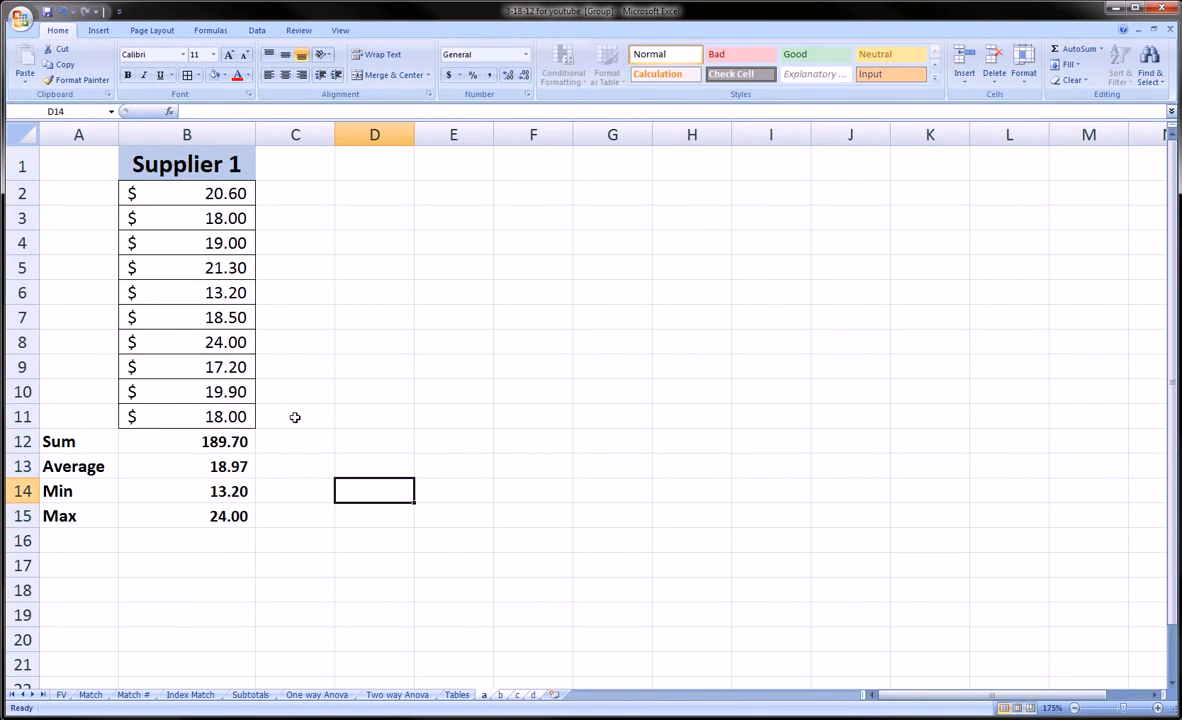
# Step: Switch to the Tables sheet to break the a–d group, then return to sheet a alone
pyautogui.click(457, 695)
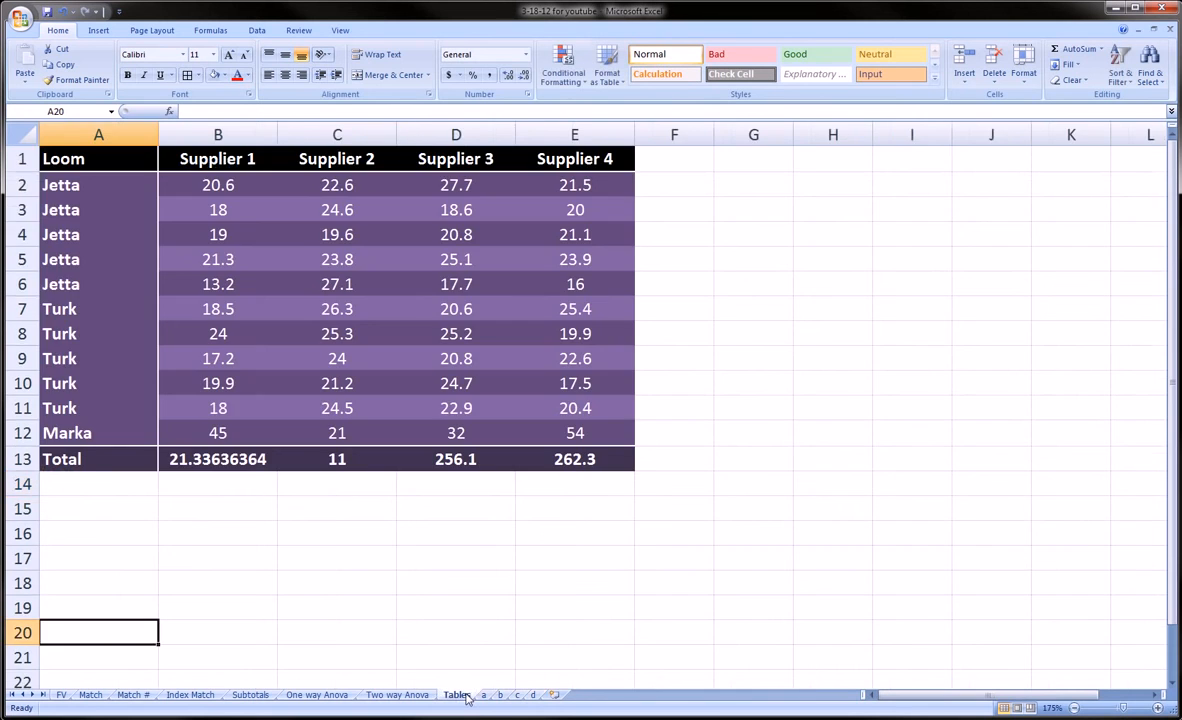
pyautogui.click(481, 695)
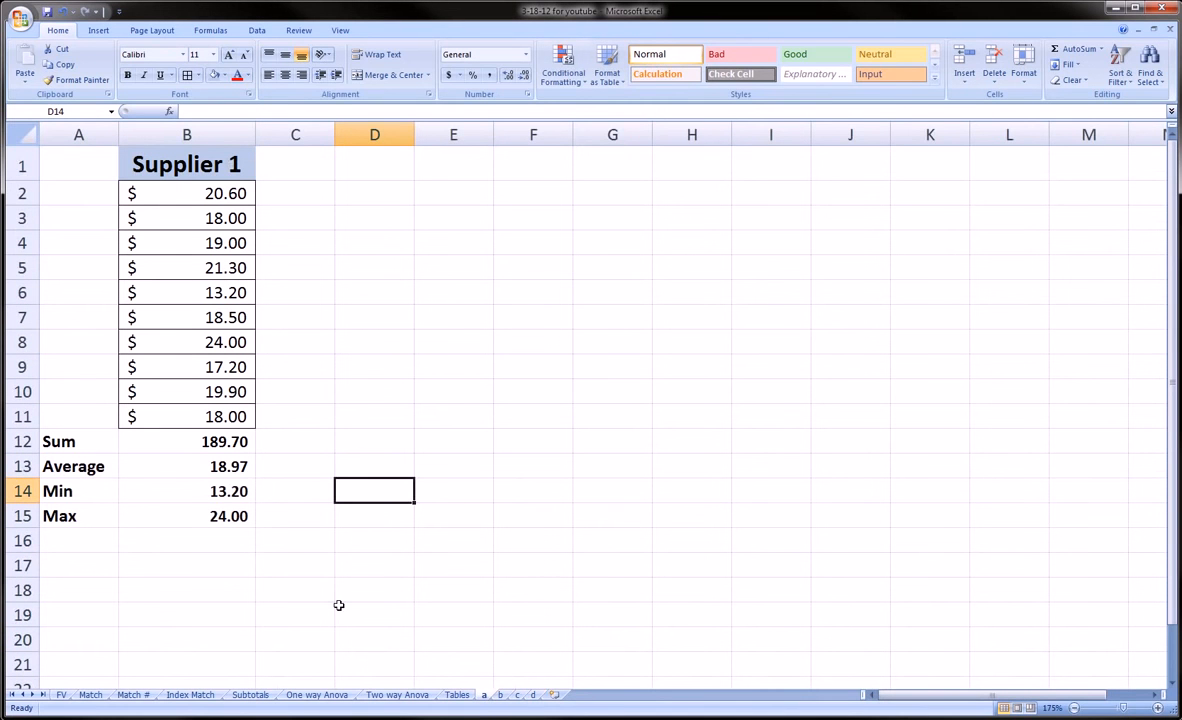